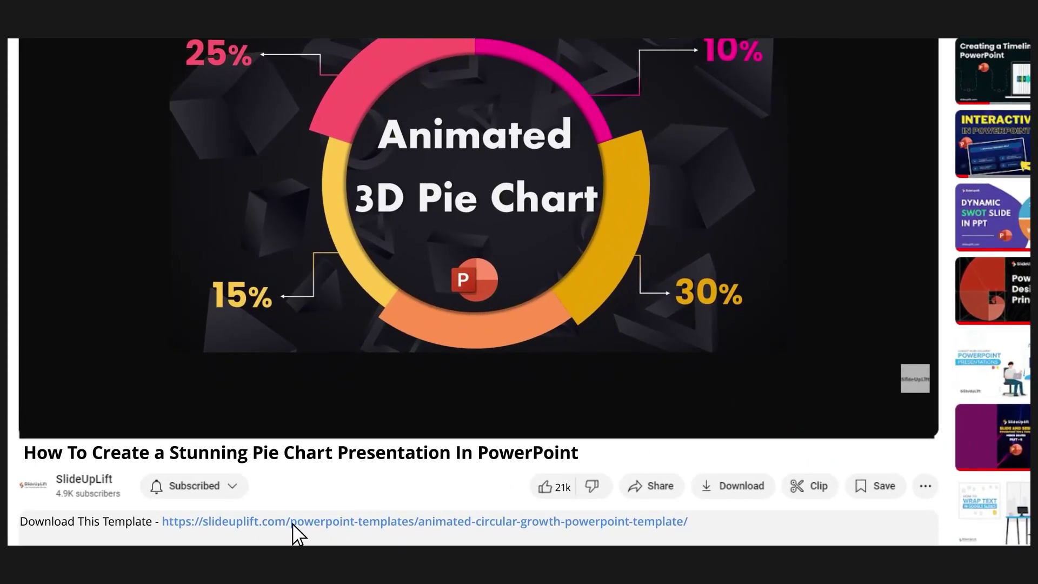
- Open the template download link in the description below the pie chart video
{"action": "left_click", "coordinate": [292, 522]}
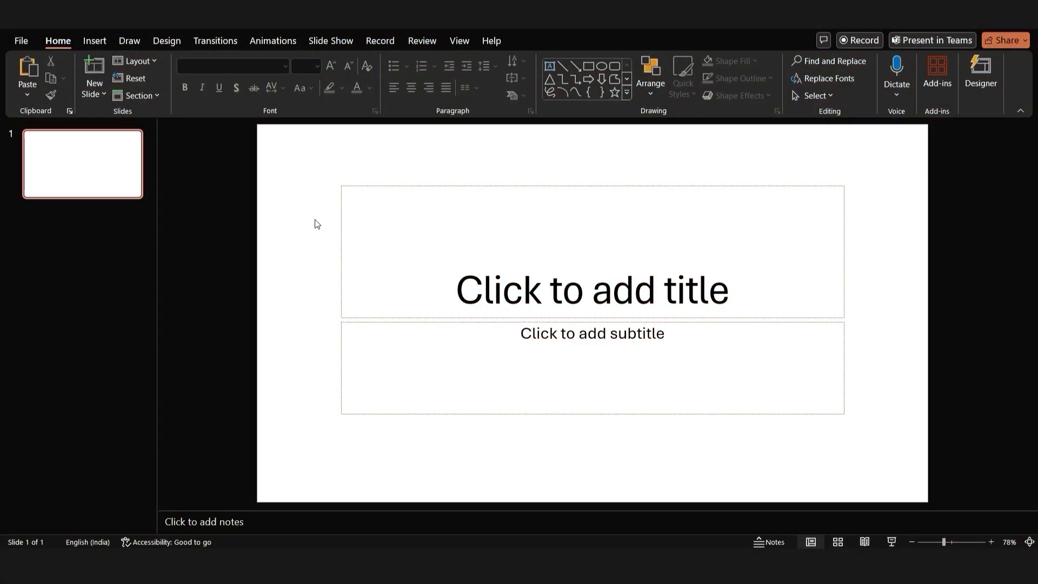
- Delete the title and subtitle placeholders from the slide and display the ruler and guides
{"action": "key", "text": "ctrl+a"}
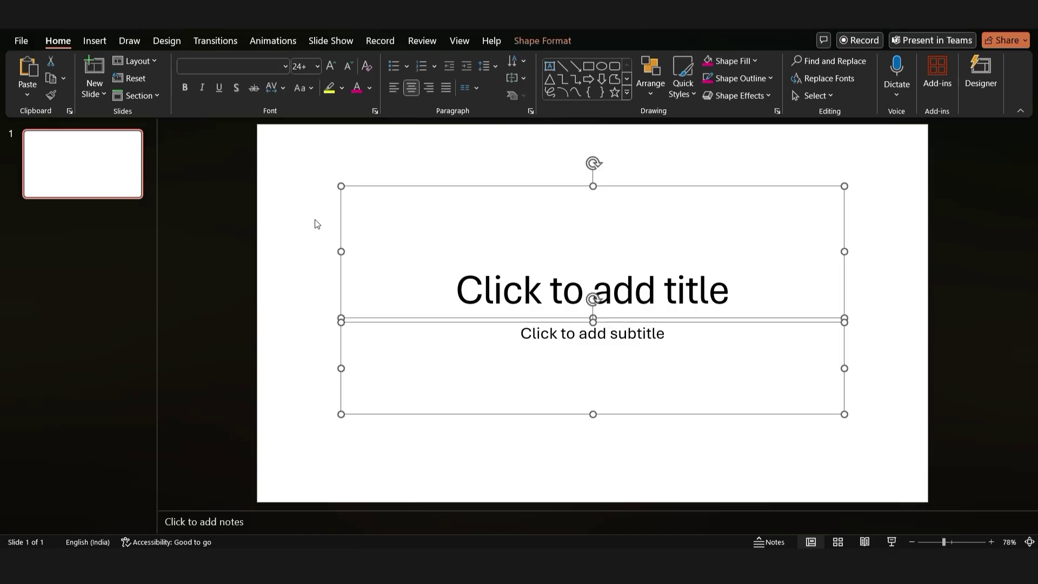
{"action": "key", "text": "Delete"}
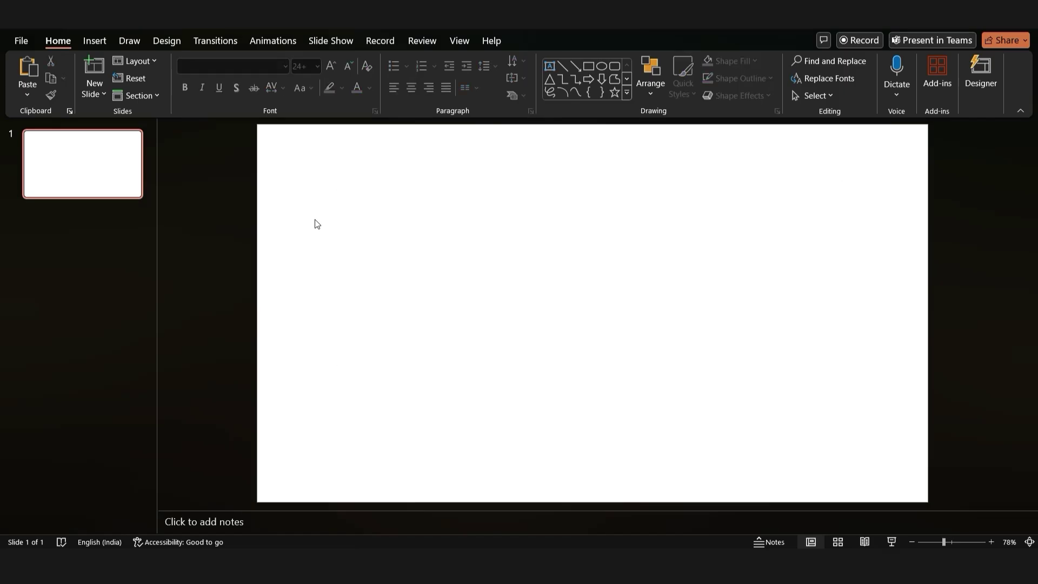
{"action": "left_click", "coordinate": [456, 42]}
{"action": "left_click", "coordinate": [286, 61]}
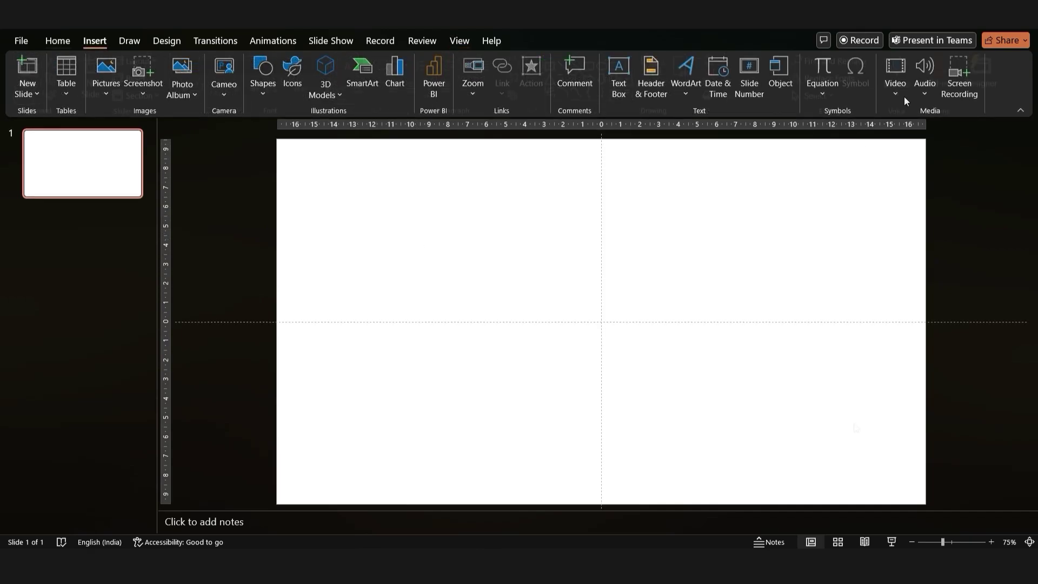
{"action": "key", "text": "alt+h"}
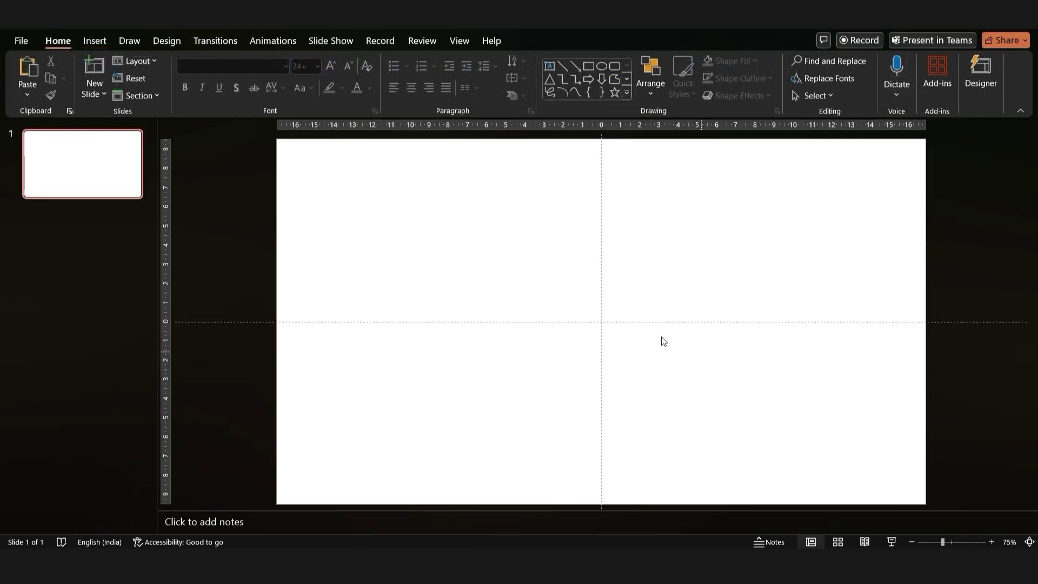
- Format the slide background with a solid dark grey fill
{"action": "right_click", "coordinate": [482, 252]}
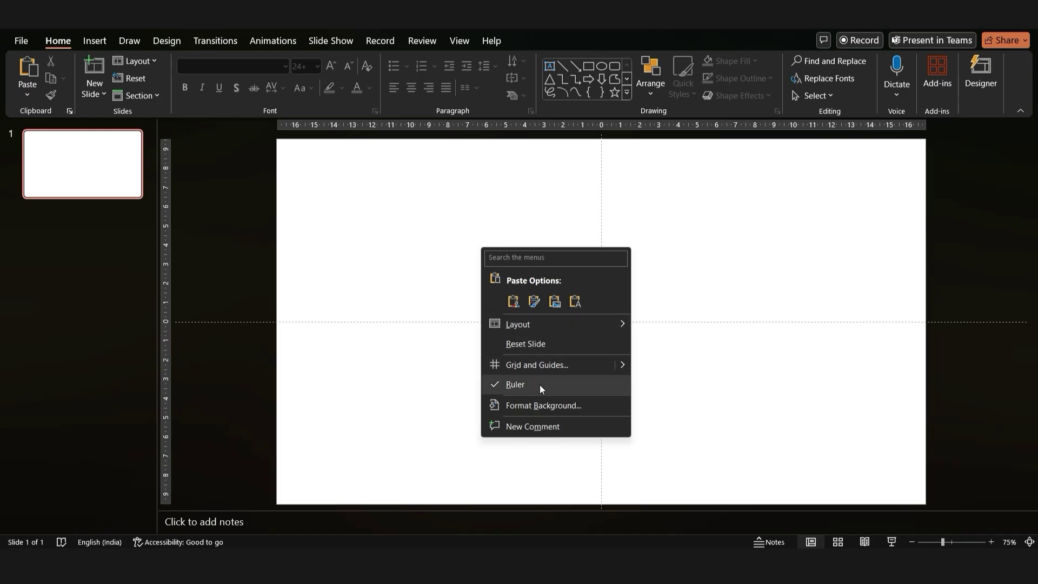
{"action": "left_click", "coordinate": [540, 405]}
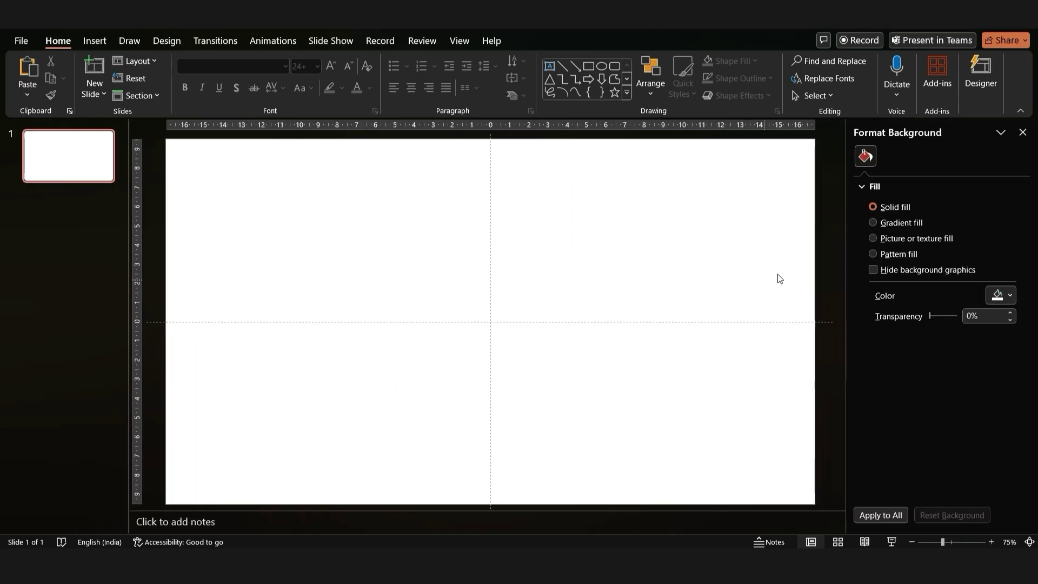
{"action": "left_click", "coordinate": [998, 297]}
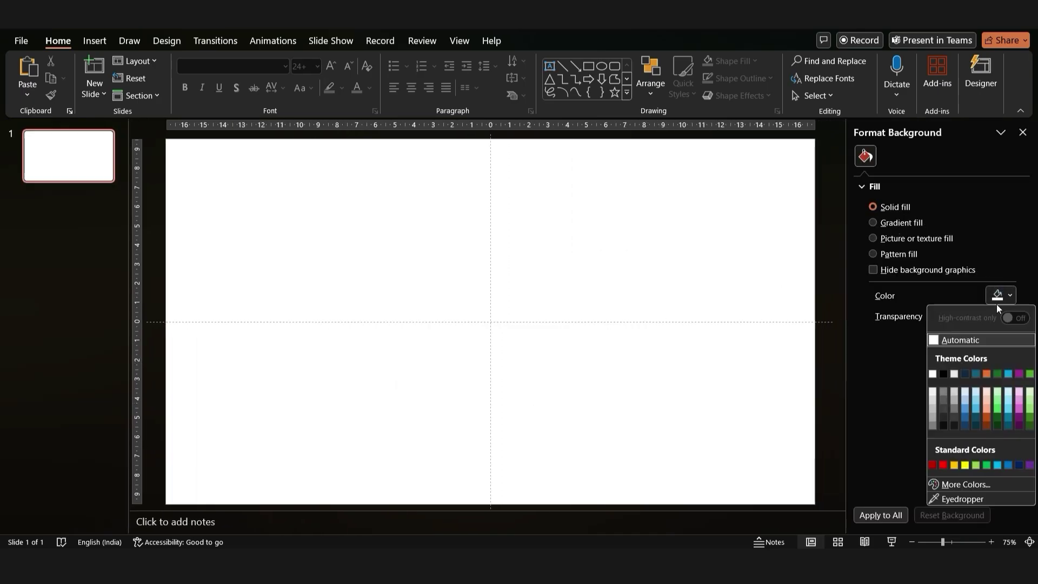
{"action": "left_click", "coordinate": [945, 416]}
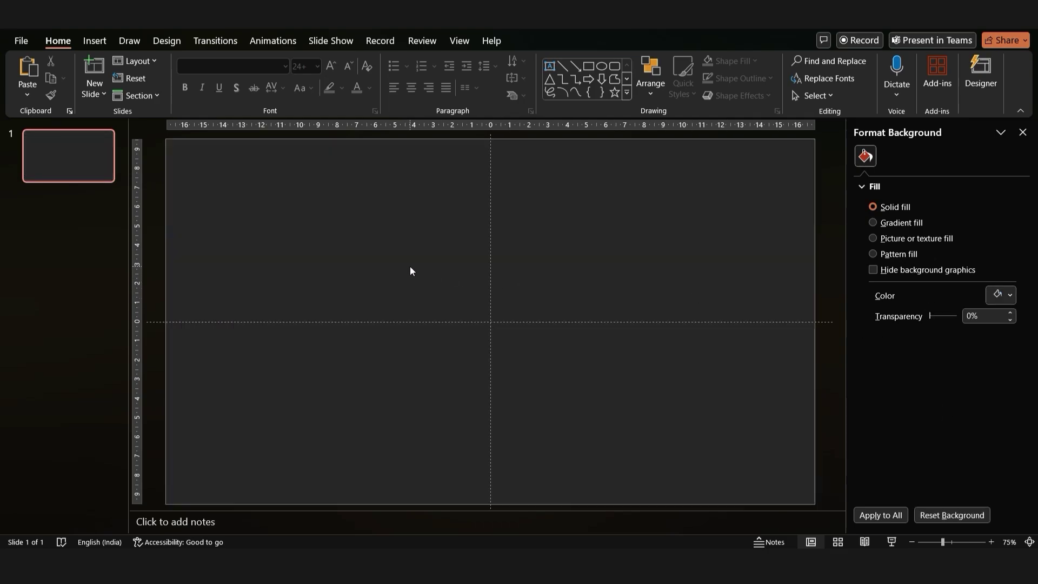
- Insert a Basic Pie SmartArt graphic from the Cycle category
{"action": "left_click", "coordinate": [101, 41]}
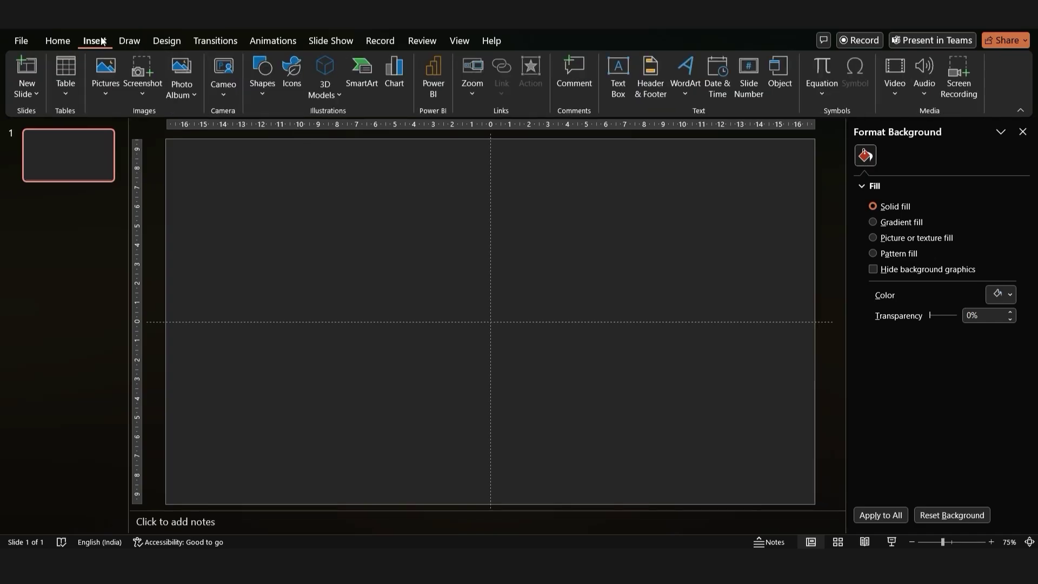
{"action": "left_click", "coordinate": [371, 79]}
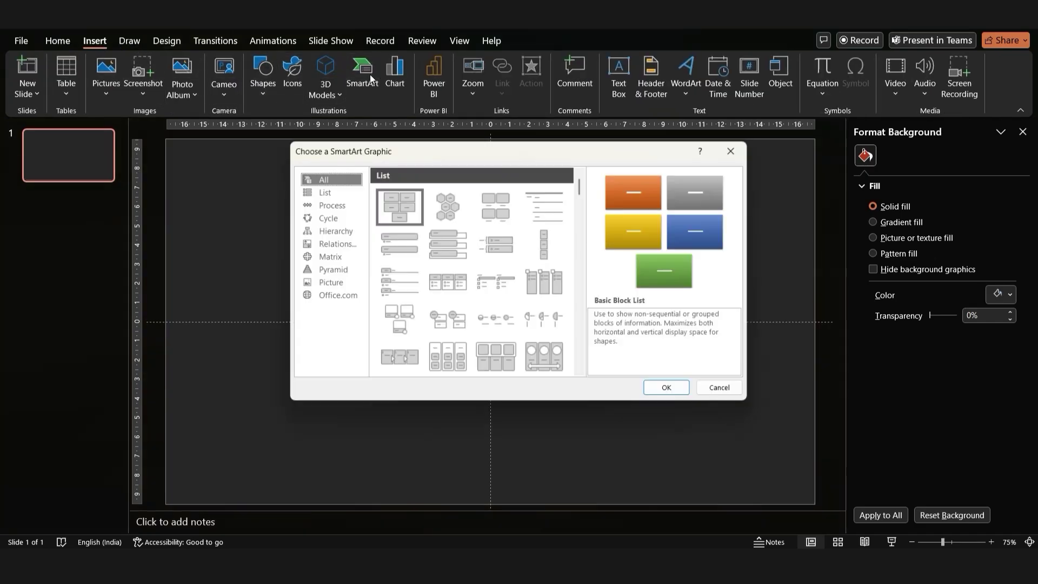
{"action": "left_click", "coordinate": [346, 217]}
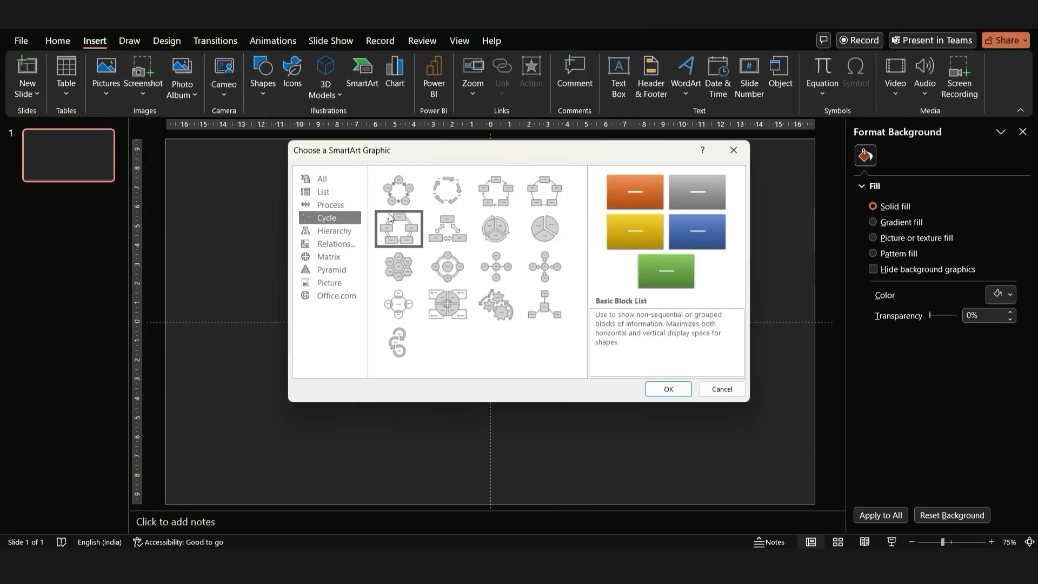
{"action": "left_click", "coordinate": [538, 233]}
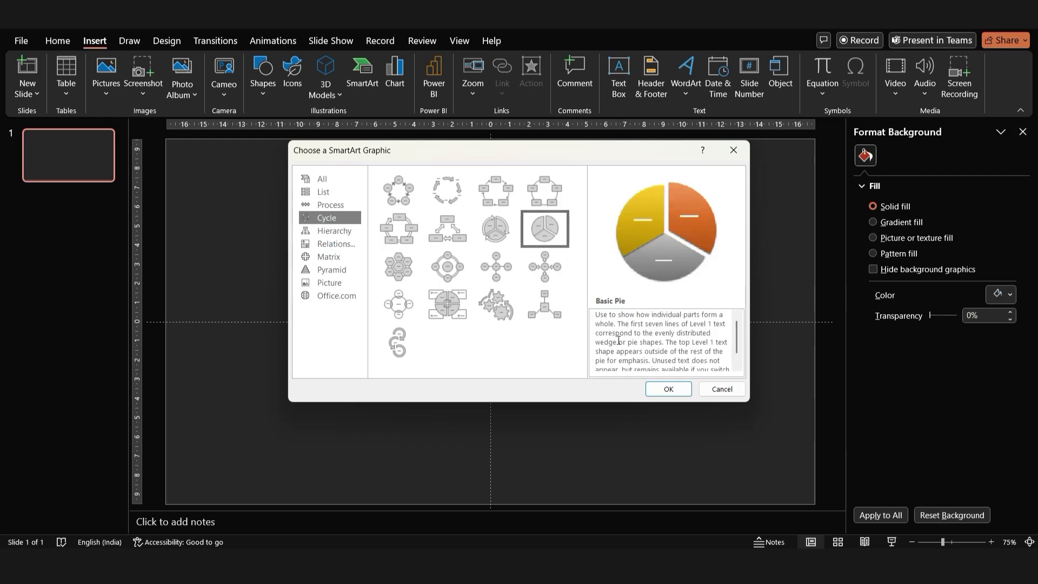
{"action": "left_click", "coordinate": [671, 388]}
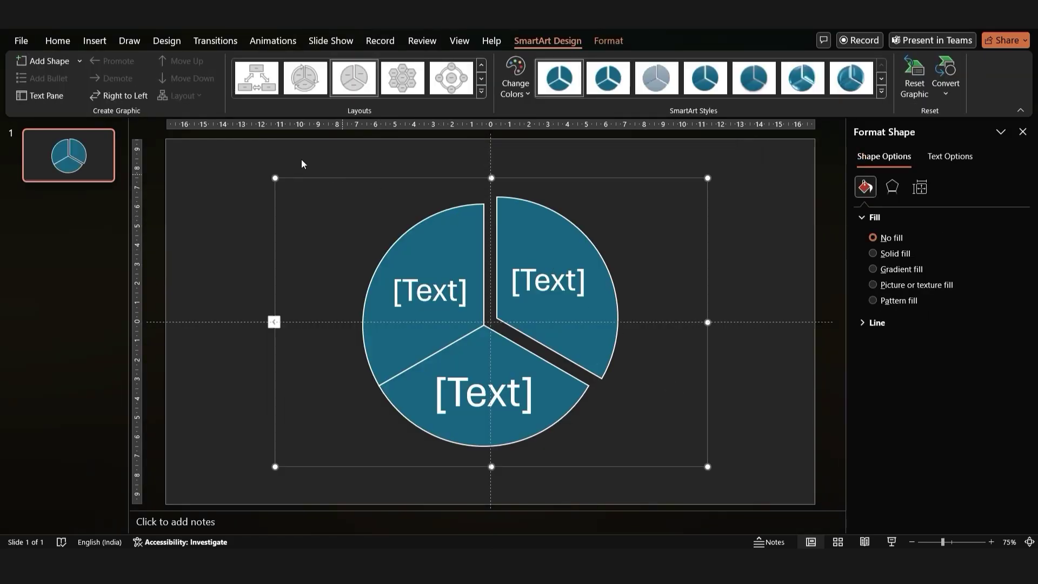
- Add two shapes to the pie for five segments and move the detached wedge in to complete the circle
{"action": "left_click", "coordinate": [54, 58]}
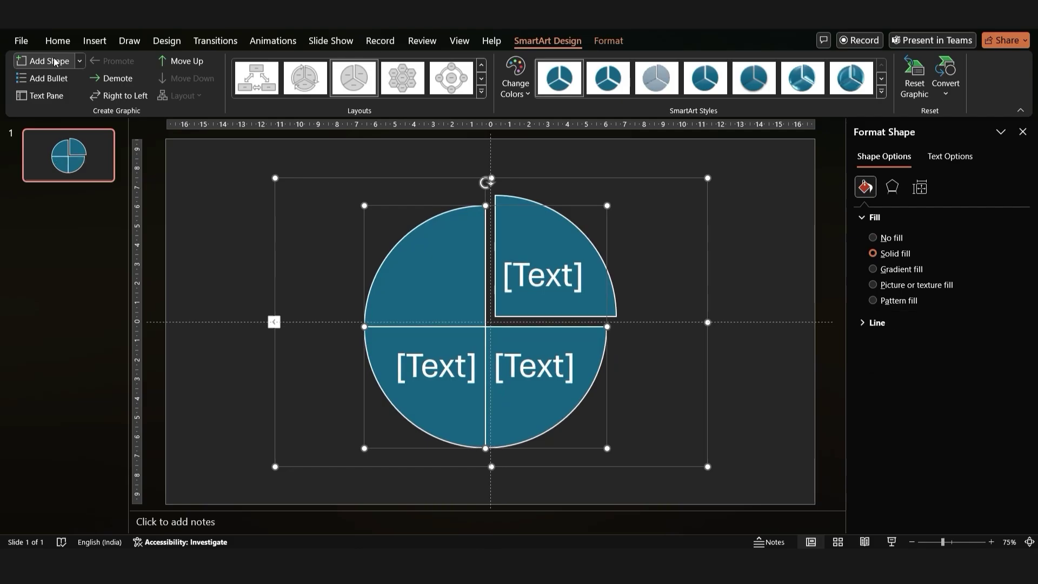
{"action": "left_click", "coordinate": [54, 61]}
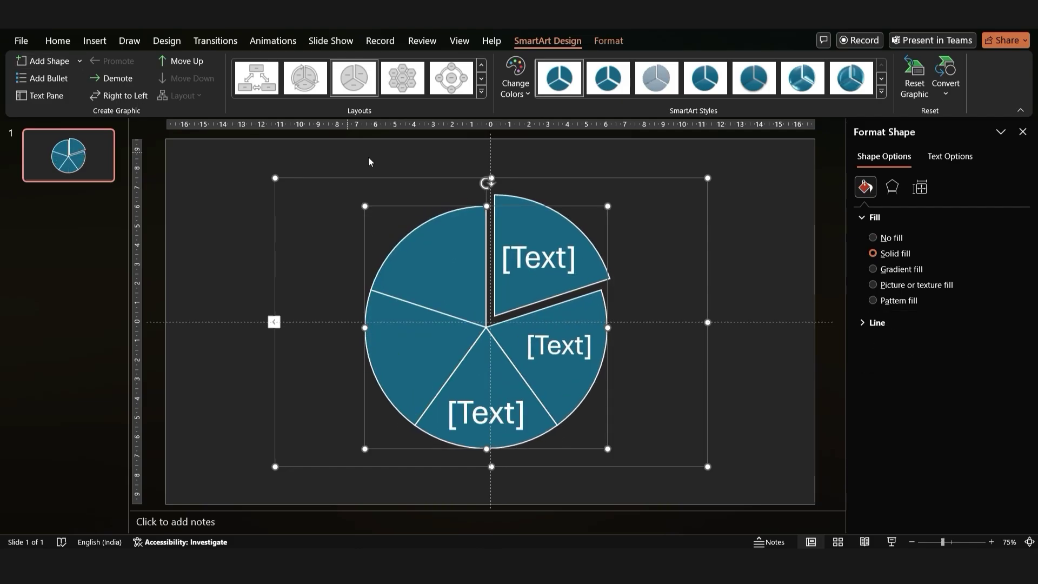
{"action": "left_click", "coordinate": [540, 244]}
{"action": "left_click_drag", "start_coordinate": [540, 243], "coordinate": [532, 253]}
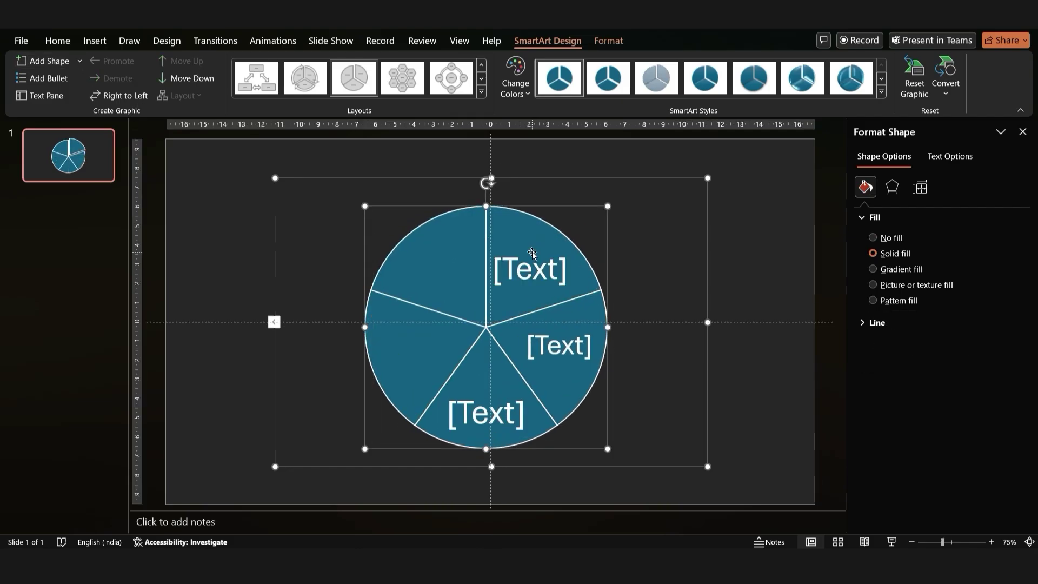
- Ungroup the SmartArt pie into regular shapes and set all its segments to No Fill
{"action": "left_click", "coordinate": [299, 181]}
{"action": "right_click", "coordinate": [301, 181]}
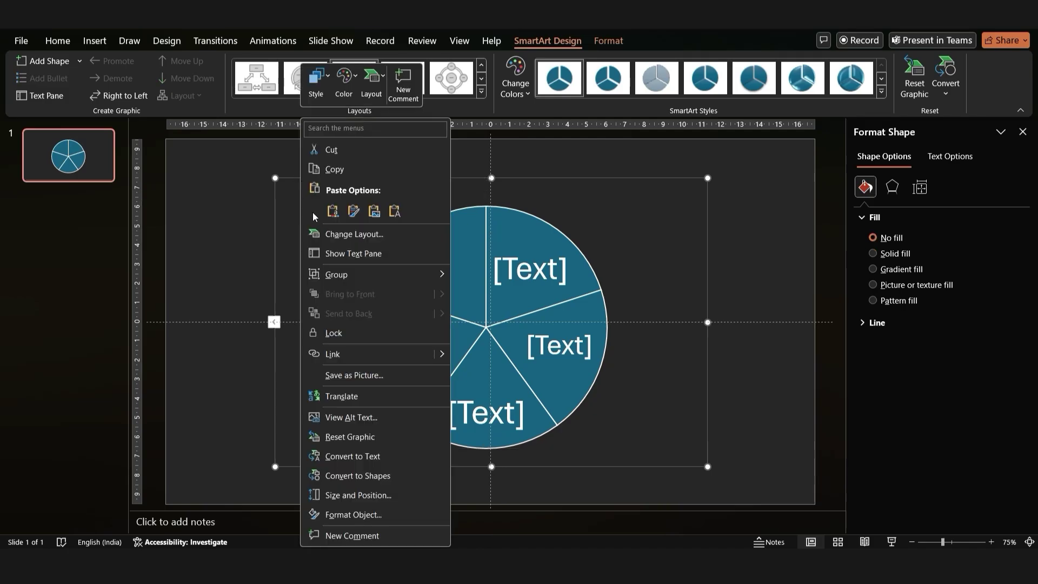
{"action": "mouse_move", "coordinate": [357, 272]}
{"action": "left_click", "coordinate": [466, 318]}
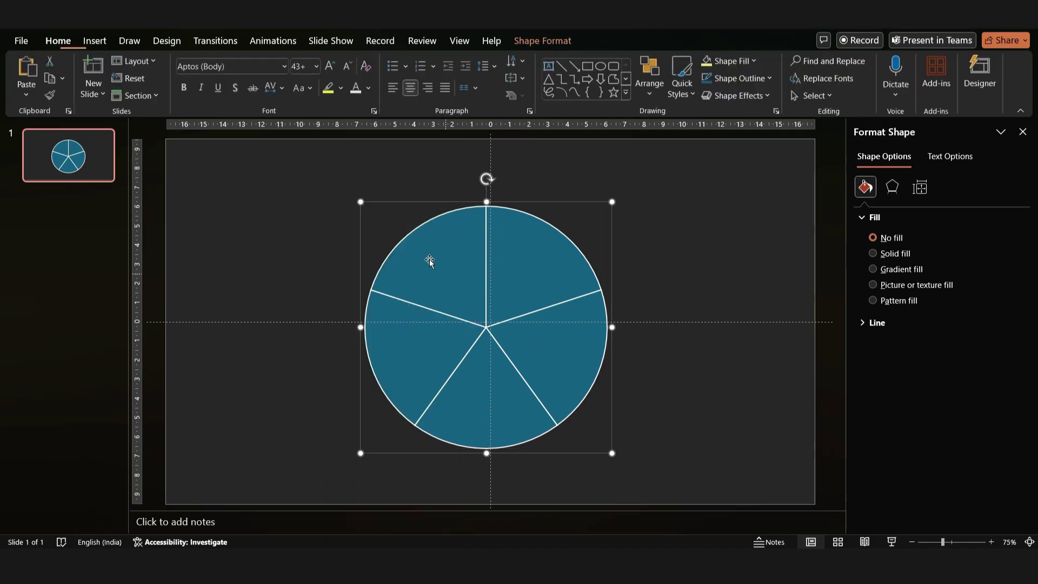
{"action": "left_click", "coordinate": [753, 60]}
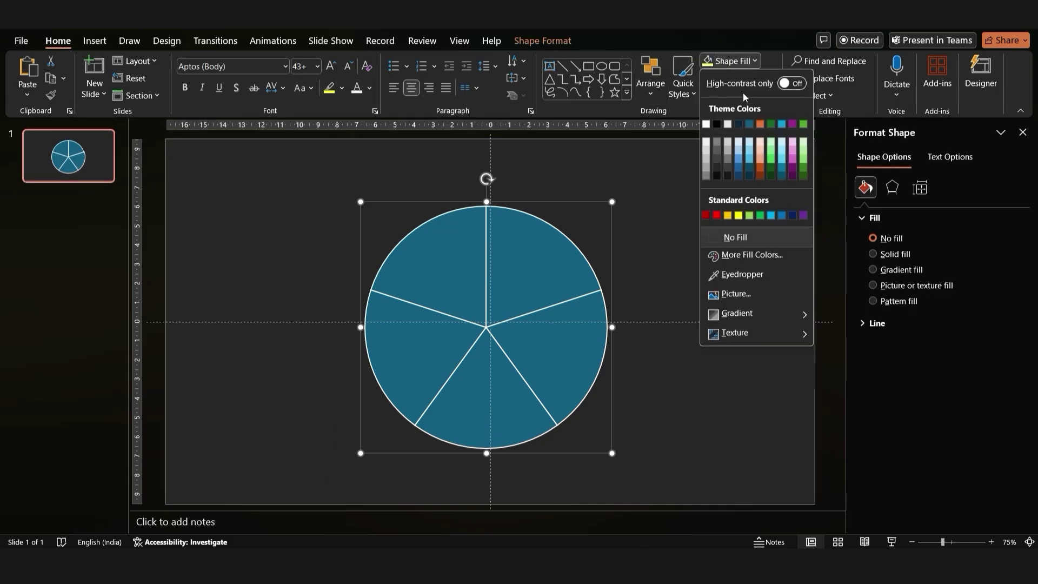
{"action": "left_click", "coordinate": [729, 238]}
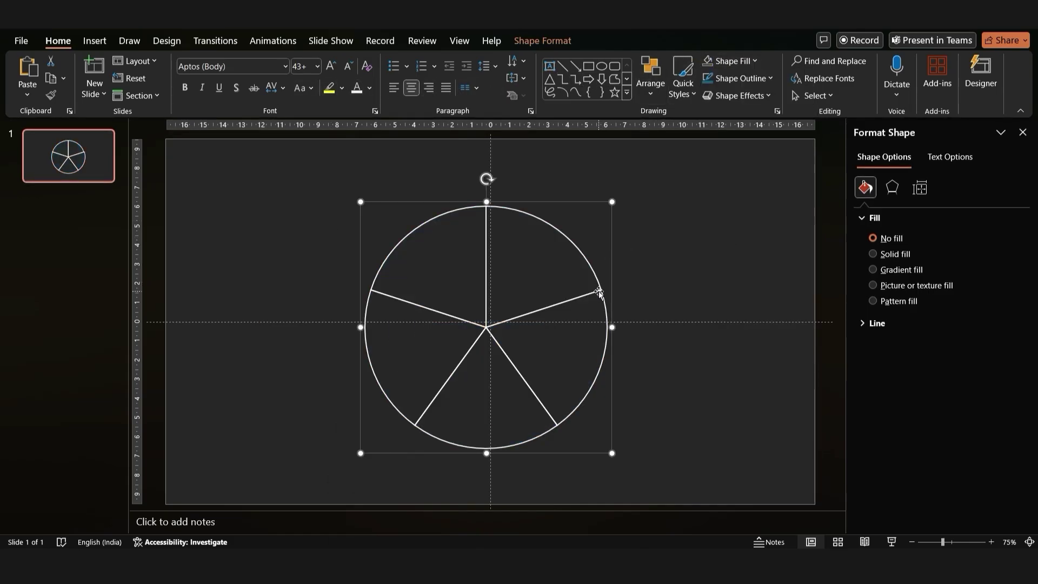
- Draw a circle about 8 cm in diameter and move it onto the middle of the pie
{"action": "left_click", "coordinate": [95, 41]}
{"action": "left_click", "coordinate": [262, 75]}
{"action": "left_click", "coordinate": [309, 131]}
{"action": "left_click_drag", "start_coordinate": [274, 190], "coordinate": [428, 346]}
{"action": "mouse_move", "coordinate": [376, 271]}
{"action": "left_mouse_down"}
{"action": "mouse_move", "coordinate": [501, 332]}
{"action": "mouse_move", "coordinate": [505, 319]}
{"action": "left_mouse_up"}
- Align the inner circle and the pie to each other with Align Center and Align Middle
{"action": "left_click", "coordinate": [456, 205], "text": "shift"}
{"action": "left_click", "coordinate": [779, 60]}
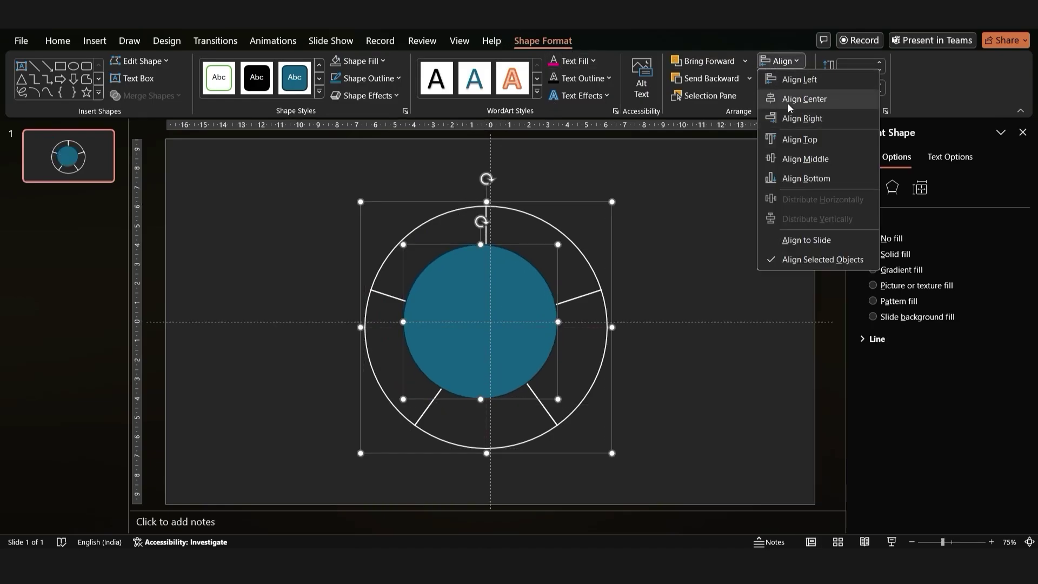
{"action": "left_click", "coordinate": [789, 101]}
{"action": "left_click", "coordinate": [779, 61]}
{"action": "left_click", "coordinate": [797, 158]}
- Enlarge the inner circle about its centre to about 9.88 cm in diameter
{"action": "left_click", "coordinate": [250, 287]}
{"action": "left_click", "coordinate": [527, 287]}
{"action": "left_click_drag", "start_coordinate": [564, 250], "coordinate": [581, 233]}
{"action": "key", "text": "Escape"}
- Fill the inner circle with the dark grey background colour and remove its outline
{"action": "left_click", "coordinate": [460, 285]}
{"action": "left_click", "coordinate": [365, 60]}
{"action": "left_click", "coordinate": [353, 149]}
{"action": "left_click", "coordinate": [366, 78]}
{"action": "left_click", "coordinate": [307, 242]}
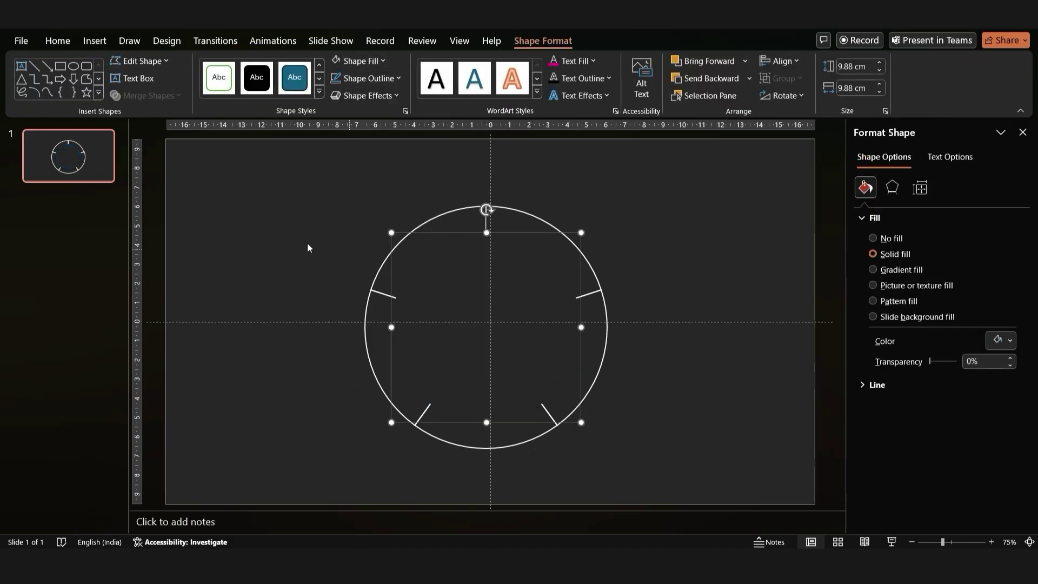
{"action": "left_click", "coordinate": [269, 242]}
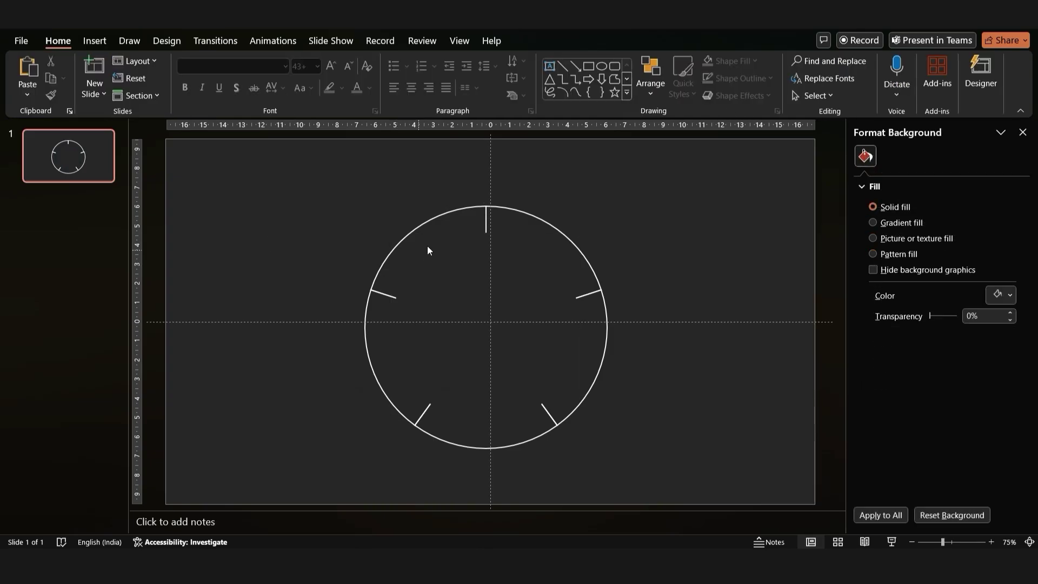
- Fill the ring's right-hand segment with the custom yellow colour F8F771
{"action": "left_click", "coordinate": [533, 215]}
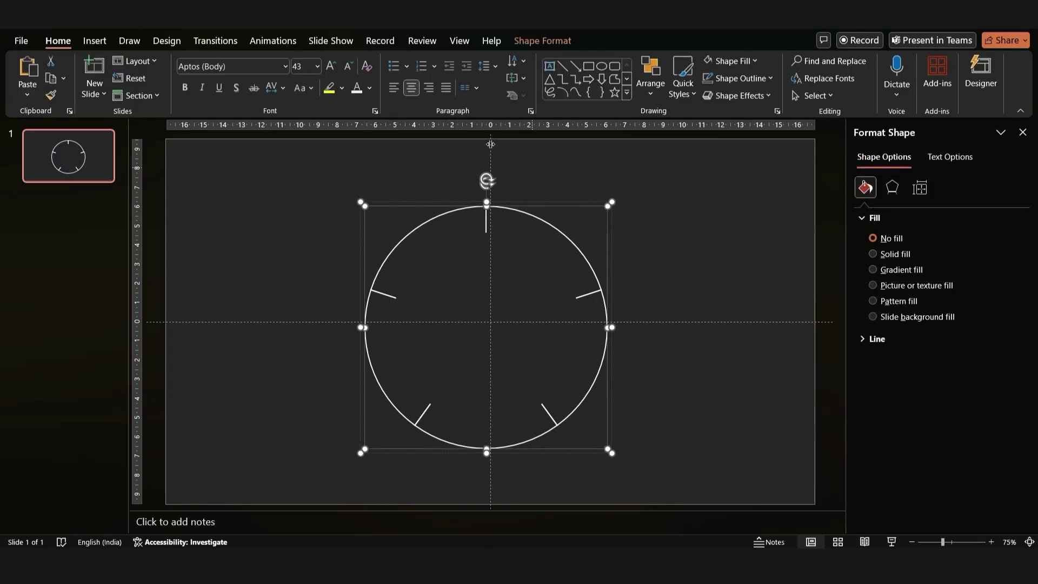
{"action": "left_click", "coordinate": [747, 62]}
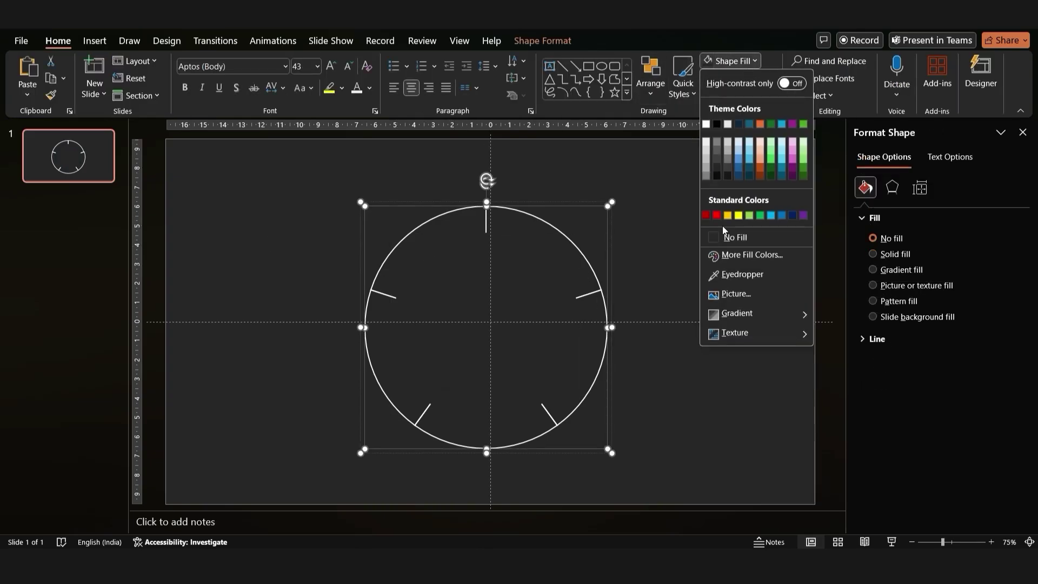
{"action": "left_click", "coordinate": [741, 255]}
{"action": "left_click", "coordinate": [493, 168]}
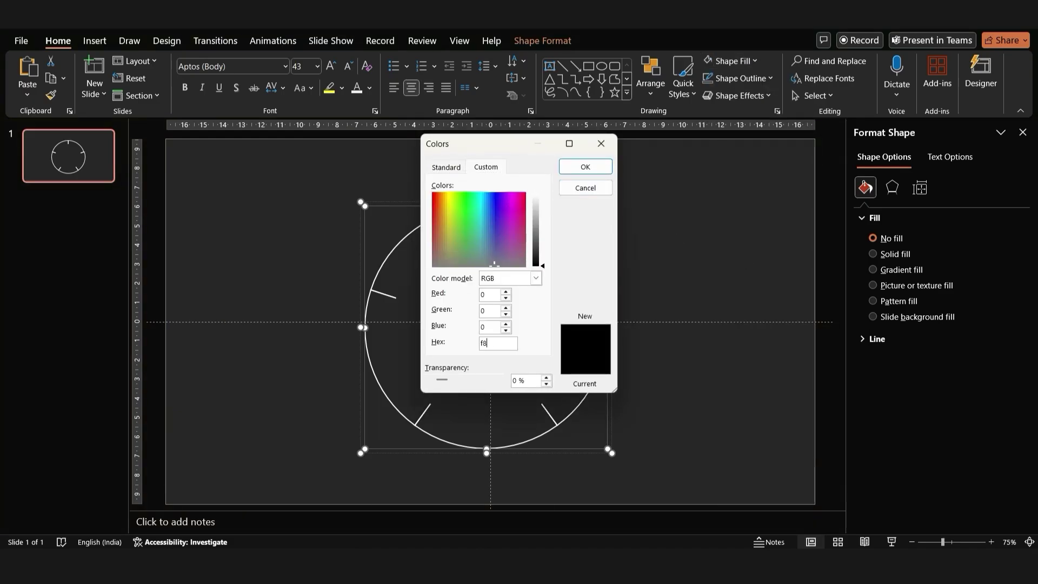
{"action": "type", "text": "f8f771"}
{"action": "key", "text": "Return"}
- Fill the ring's bottom segment with the custom orange colour FE914D
{"action": "left_click", "coordinate": [530, 427]}
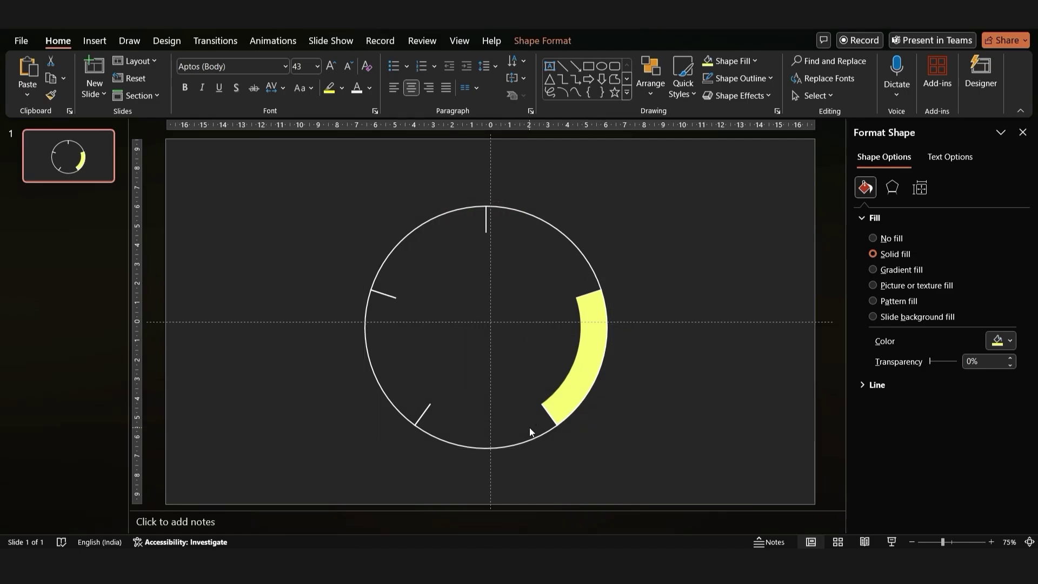
{"action": "left_click", "coordinate": [533, 439]}
{"action": "left_click", "coordinate": [741, 62]}
{"action": "left_click", "coordinate": [741, 295]}
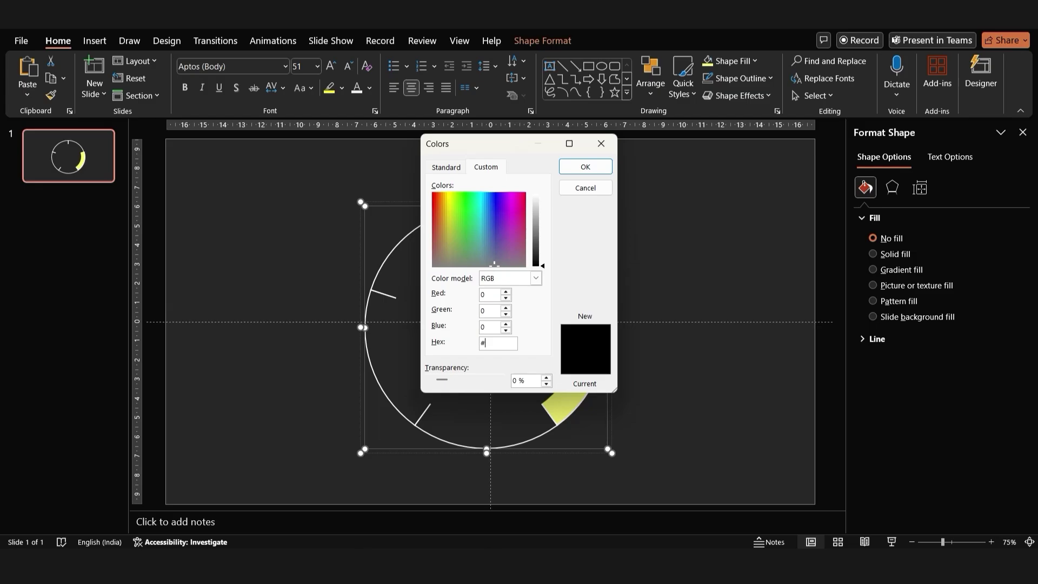
{"action": "type", "text": "fe914d"}
{"action": "key", "text": "Return"}
- Fill the ring's lower-left segment with the custom amber colour FEC84A
{"action": "left_click", "coordinate": [377, 386]}
{"action": "left_click", "coordinate": [725, 63]}
{"action": "left_click", "coordinate": [738, 295]}
{"action": "double_click", "coordinate": [497, 345]}
{"action": "type", "text": "f"}
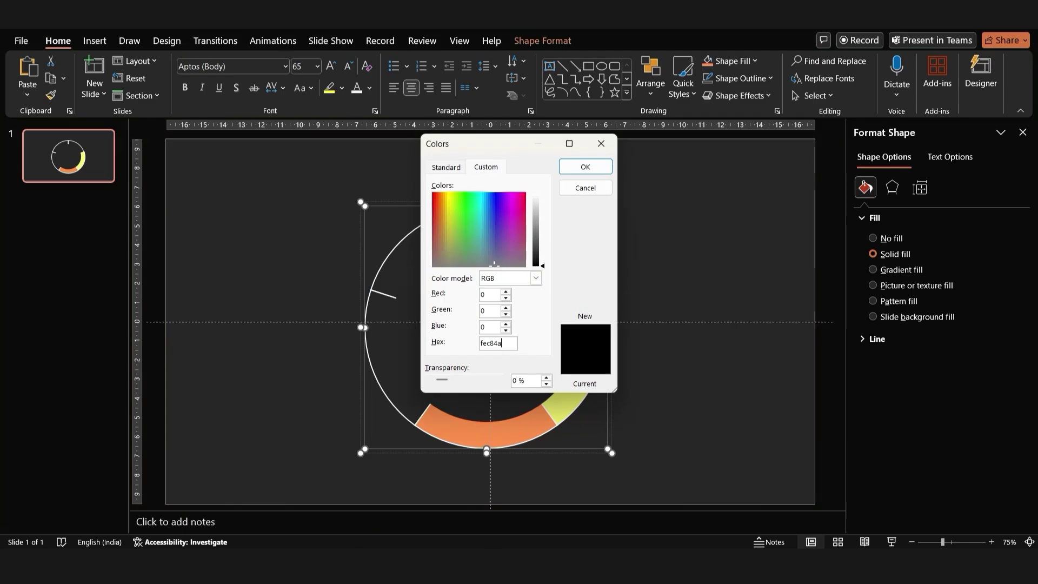
{"action": "type", "text": "ec84a"}
{"action": "key", "text": "Return"}
- Fill the ring's upper-left segment with the custom pink-red colour FE5469
{"action": "left_click", "coordinate": [730, 60]}
{"action": "left_click", "coordinate": [740, 295]}
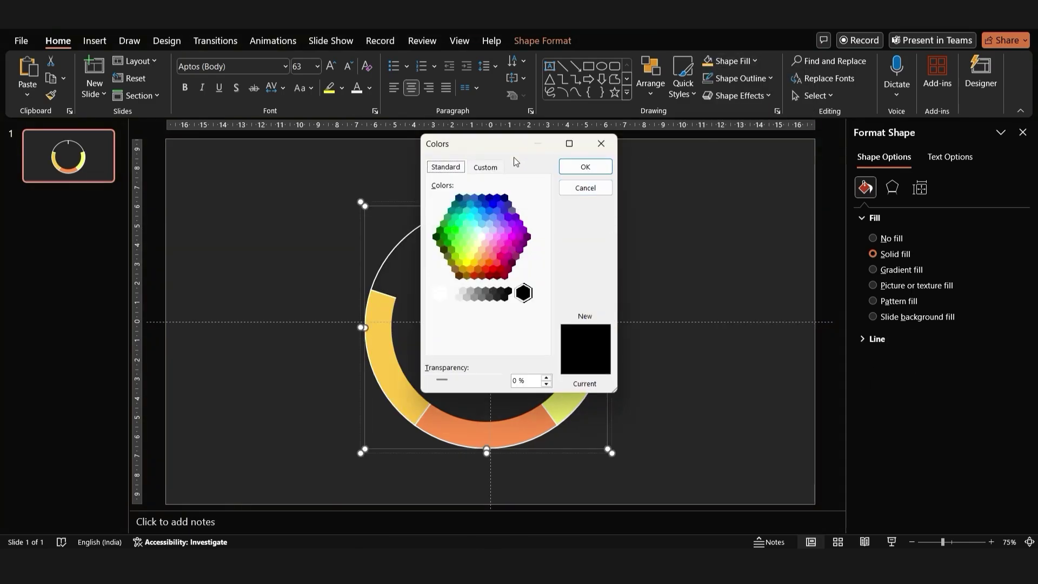
{"action": "left_click", "coordinate": [485, 167]}
{"action": "double_click", "coordinate": [498, 343]}
{"action": "type", "text": "fe5469"}
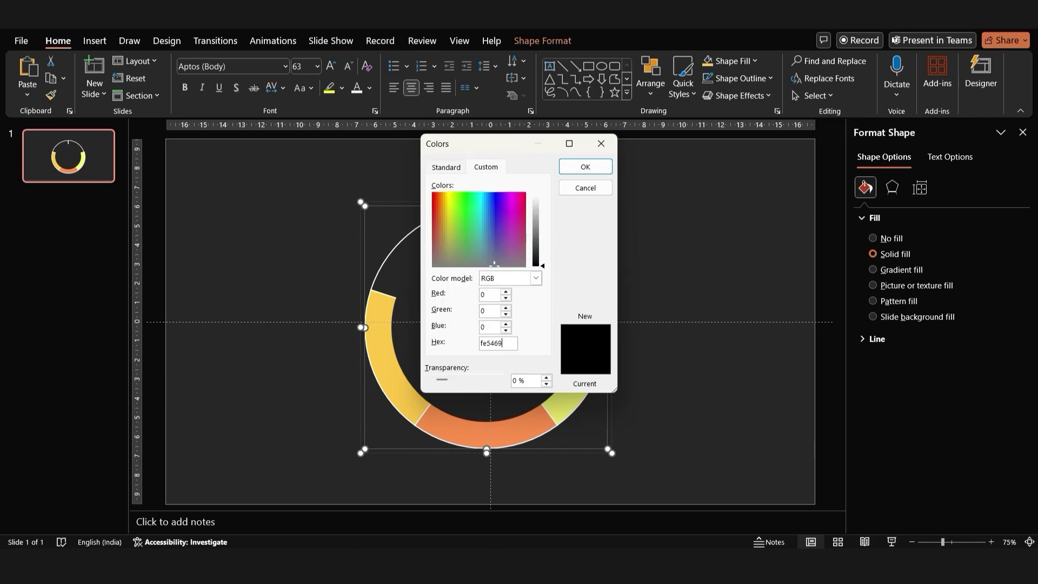
{"action": "key", "text": "Return"}
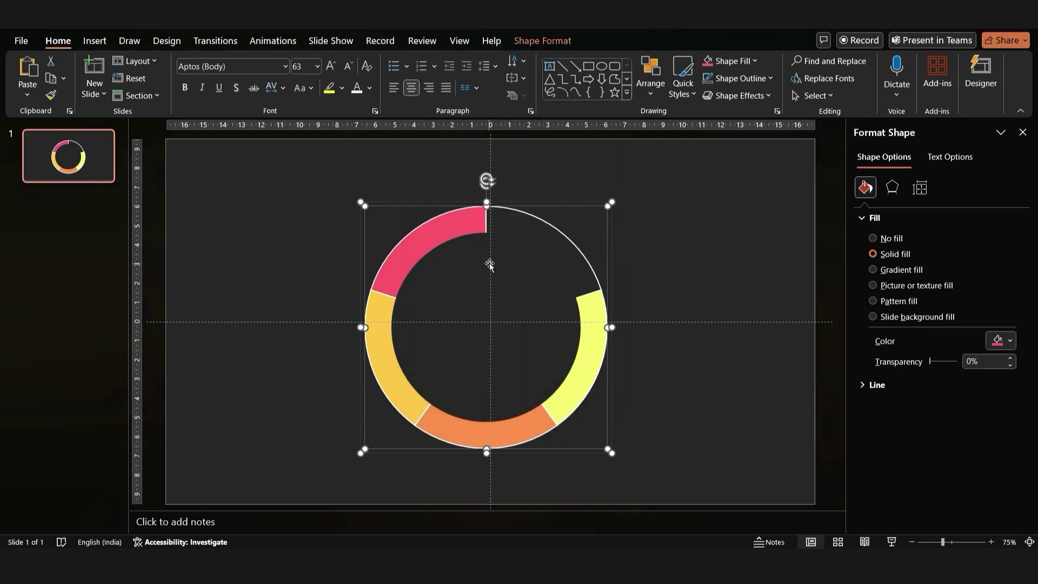
- Fill the ring's upper-right segment with the custom magenta colour FD0080
{"action": "left_click", "coordinate": [489, 263]}
{"action": "left_click", "coordinate": [552, 232]}
{"action": "left_click", "coordinate": [730, 61]}
{"action": "left_click", "coordinate": [735, 293]}
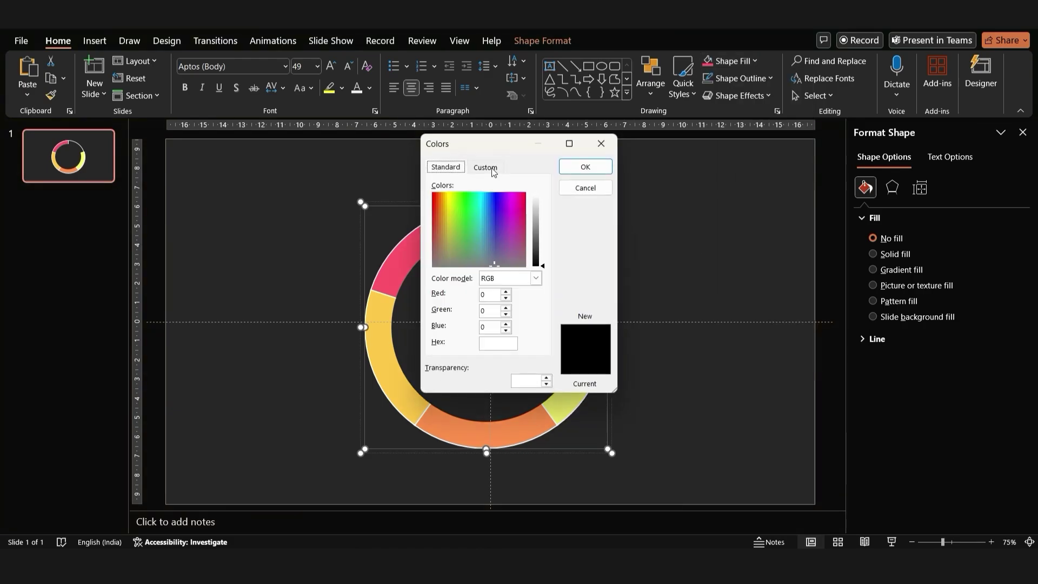
{"action": "left_click", "coordinate": [493, 343]}
{"action": "type", "text": "Fd"}
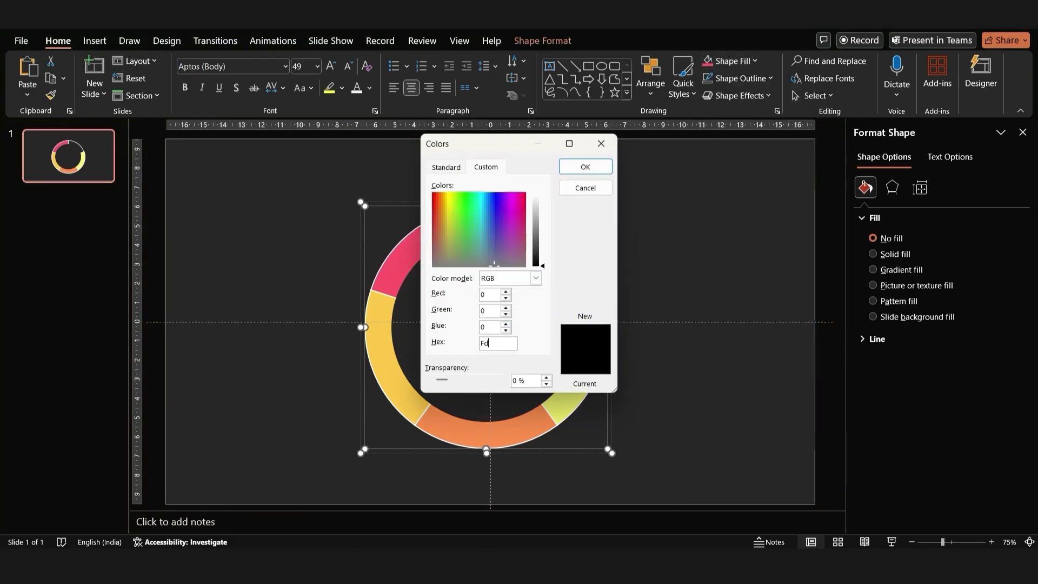
{"action": "type", "text": "0080"}
{"action": "key", "text": "Return"}
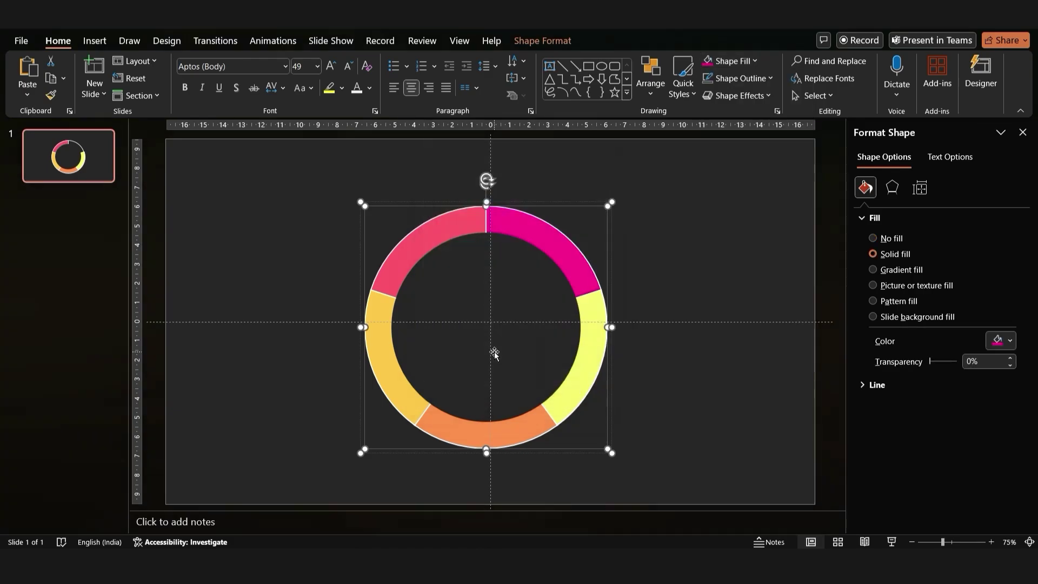
- Remove the outline from the whole ring
{"action": "left_click", "coordinate": [397, 221]}
{"action": "left_click", "coordinate": [420, 231]}
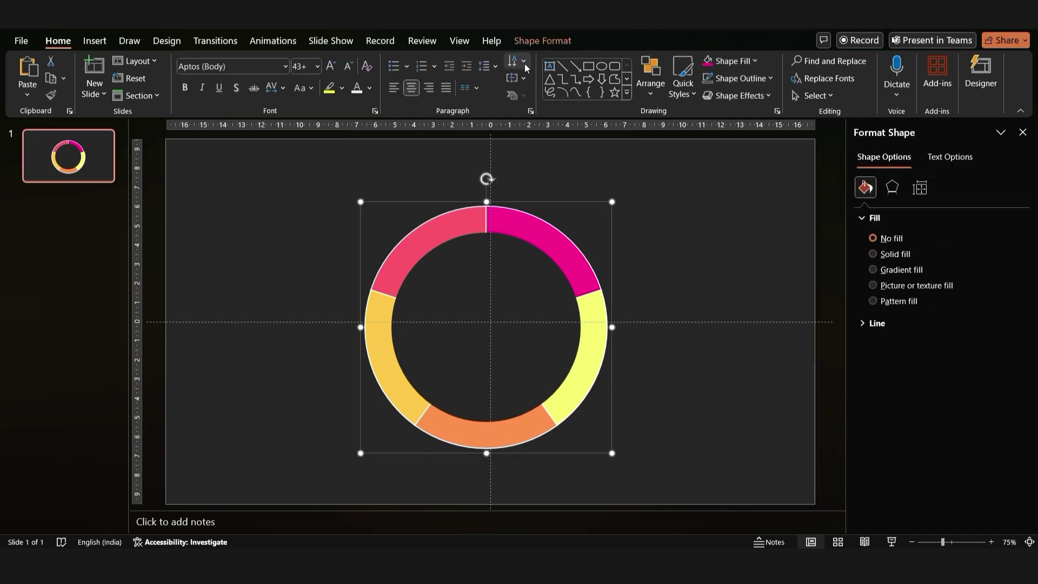
{"action": "left_click", "coordinate": [734, 81]}
{"action": "left_click", "coordinate": [735, 292]}
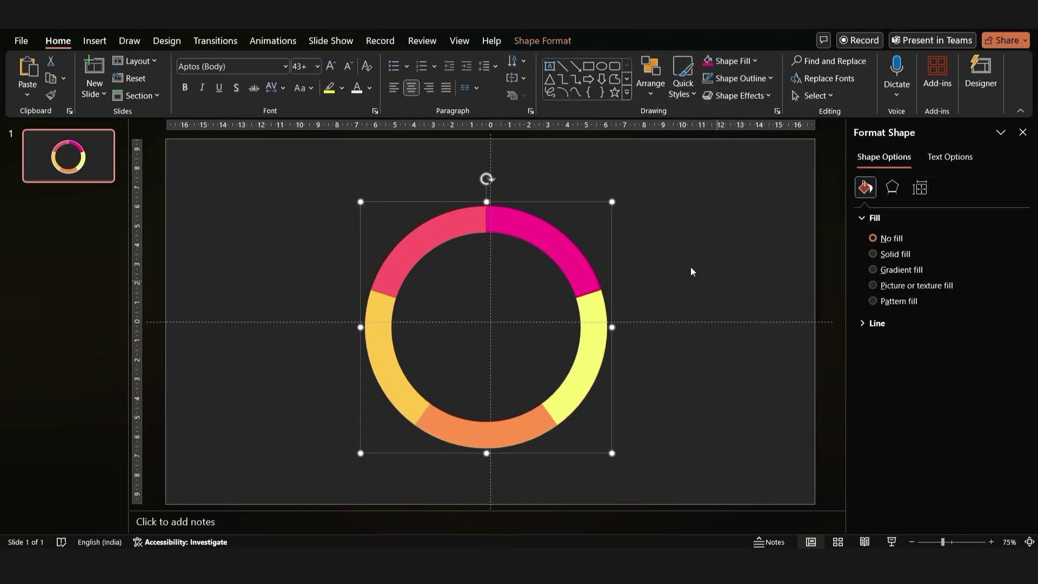
{"action": "left_click", "coordinate": [558, 242]}
{"action": "left_click", "coordinate": [599, 221]}
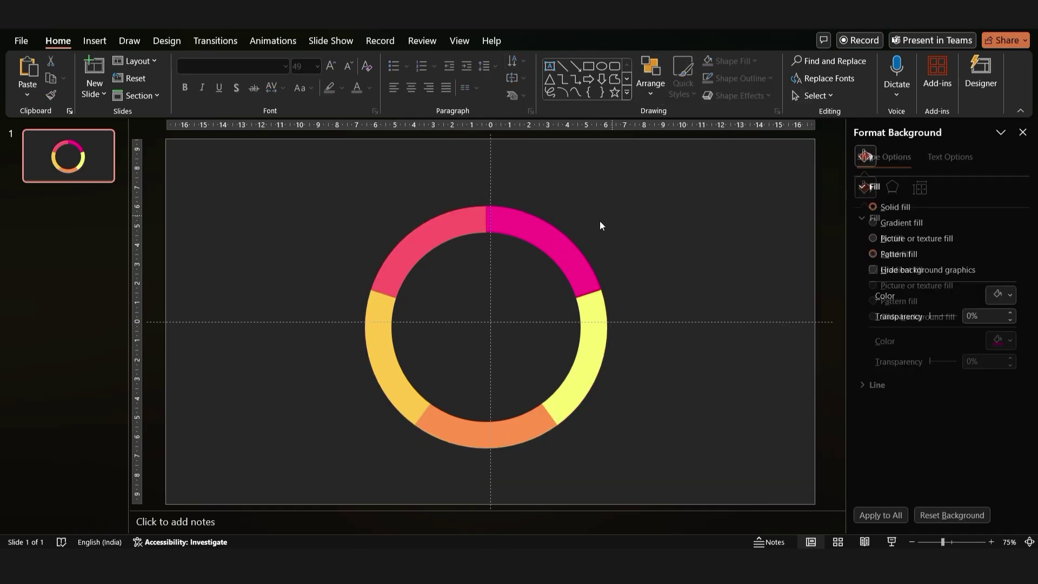
- Vary the segments' thickness by making the magenta and amber segments thinner and the yellow and pink-red segments thicker, keeping the inner circle aligned
{"action": "left_click", "coordinate": [564, 242]}
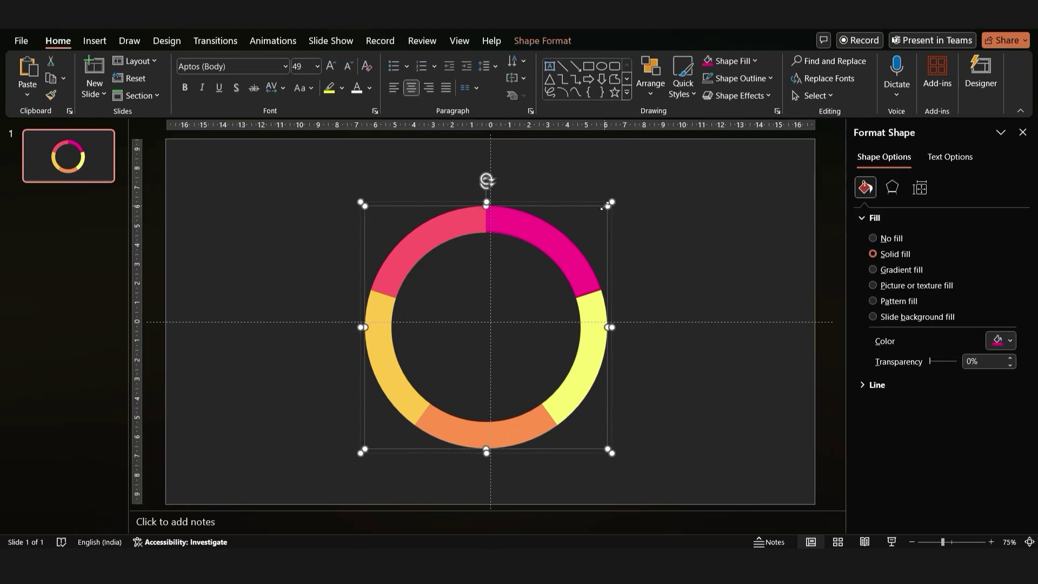
{"action": "left_click_drag", "start_coordinate": [608, 205], "coordinate": [593, 220]}
{"action": "left_click", "coordinate": [603, 348]}
{"action": "left_click_drag", "start_coordinate": [606, 448], "coordinate": [614, 456]}
{"action": "left_click_drag", "start_coordinate": [363, 448], "coordinate": [377, 423]}
{"action": "key", "text": "ctrl+z"}
{"action": "left_click_drag", "start_coordinate": [364, 205], "coordinate": [358, 199]}
{"action": "left_click", "coordinate": [374, 298]}
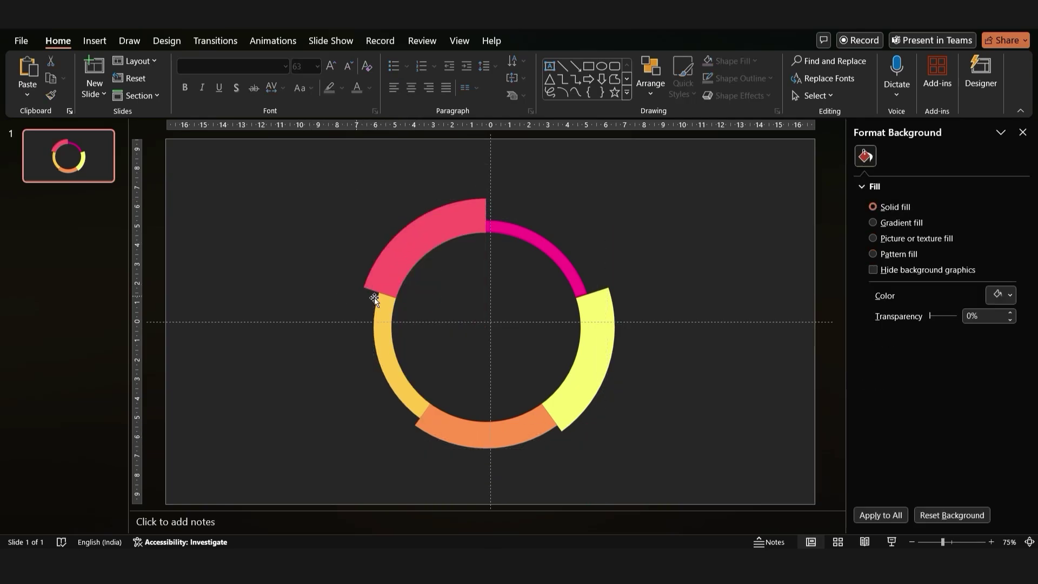
- Enlarge the whole ring about its centre until it nearly fills the slide's height
{"action": "left_click", "coordinate": [434, 222]}
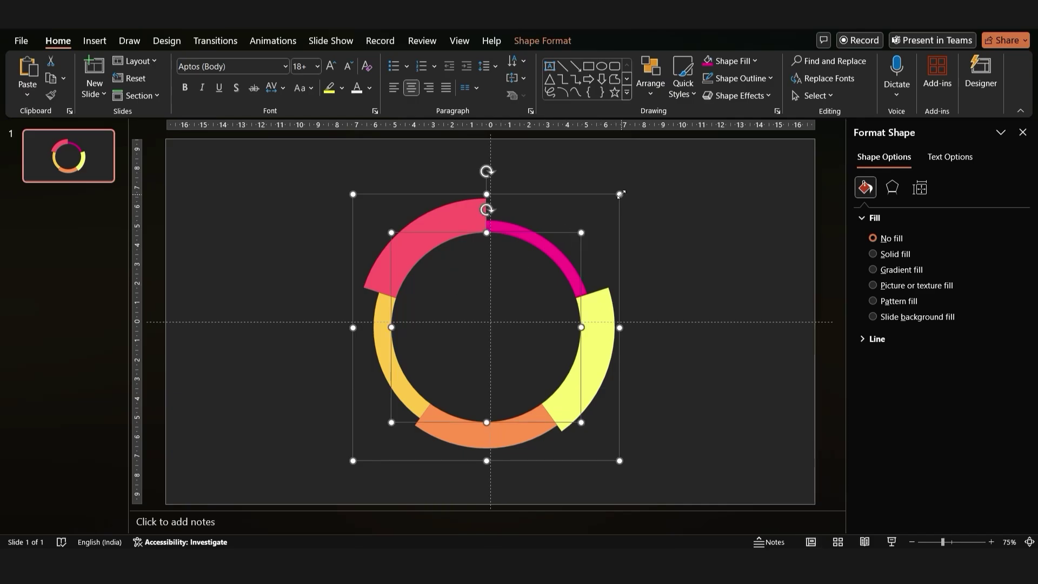
{"action": "left_click_drag", "start_coordinate": [619, 194], "coordinate": [677, 136]}
{"action": "left_click", "coordinate": [265, 299]}
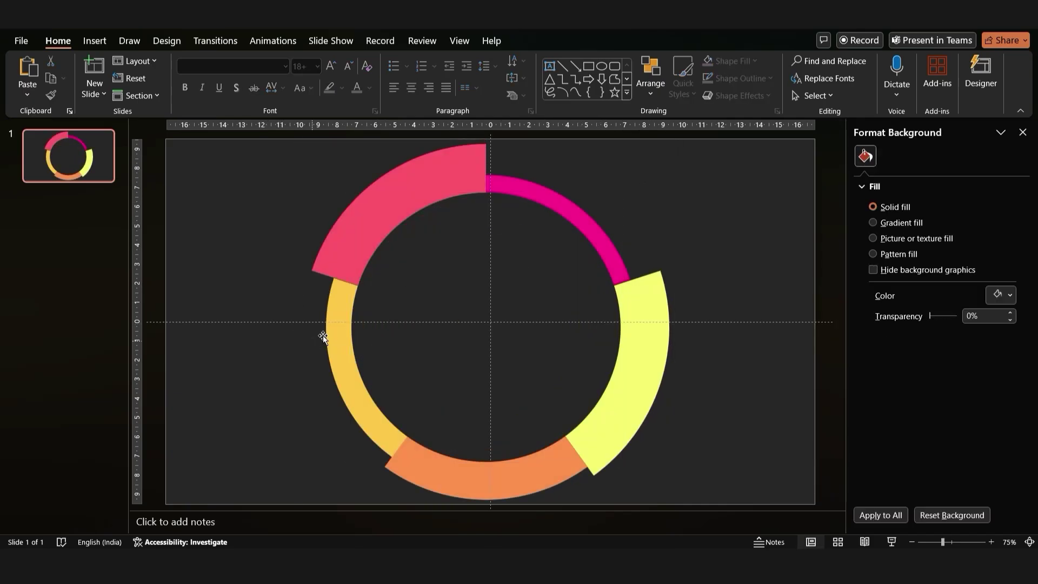
- Add a text box inside the ring reading "Unveiling Our Market Dominance: Product Line Analysis"
{"action": "left_click", "coordinate": [94, 41]}
{"action": "left_click", "coordinate": [619, 76]}
{"action": "left_click_drag", "start_coordinate": [396, 284], "coordinate": [608, 347]}
{"action": "type", "text": "Unveiling Our Market Dominance: Product Line Analysis"}
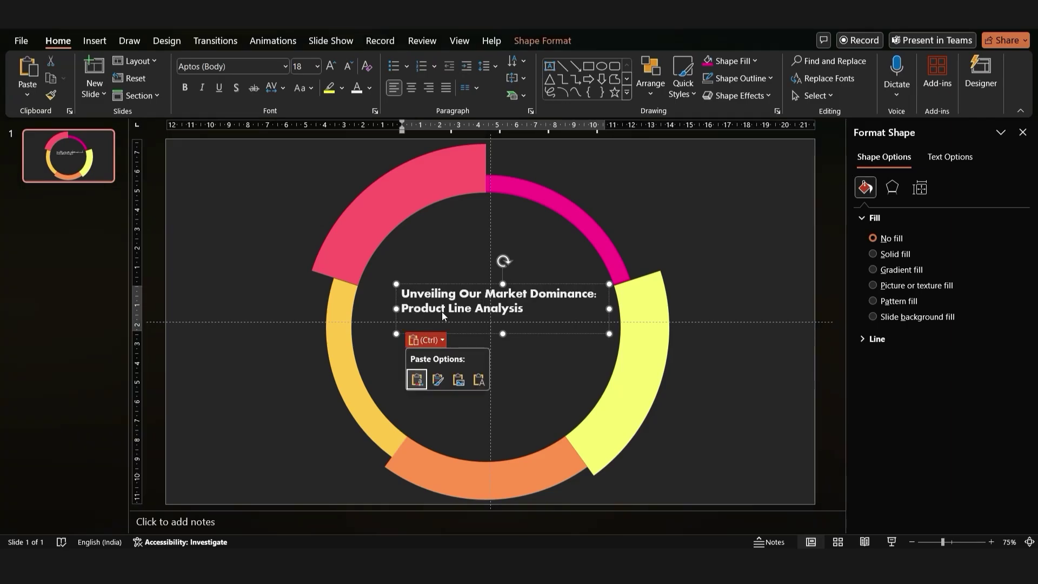
- Enlarge and centre-align the title text, and widen and position its box in the middle of the ring
{"action": "key", "text": "BackSpace"}
{"action": "key", "text": "ctrl+a"}
{"action": "left_click", "coordinate": [332, 67]}
{"action": "left_click", "coordinate": [332, 67]}
{"action": "left_click", "coordinate": [332, 68]}
{"action": "left_click", "coordinate": [332, 67]}
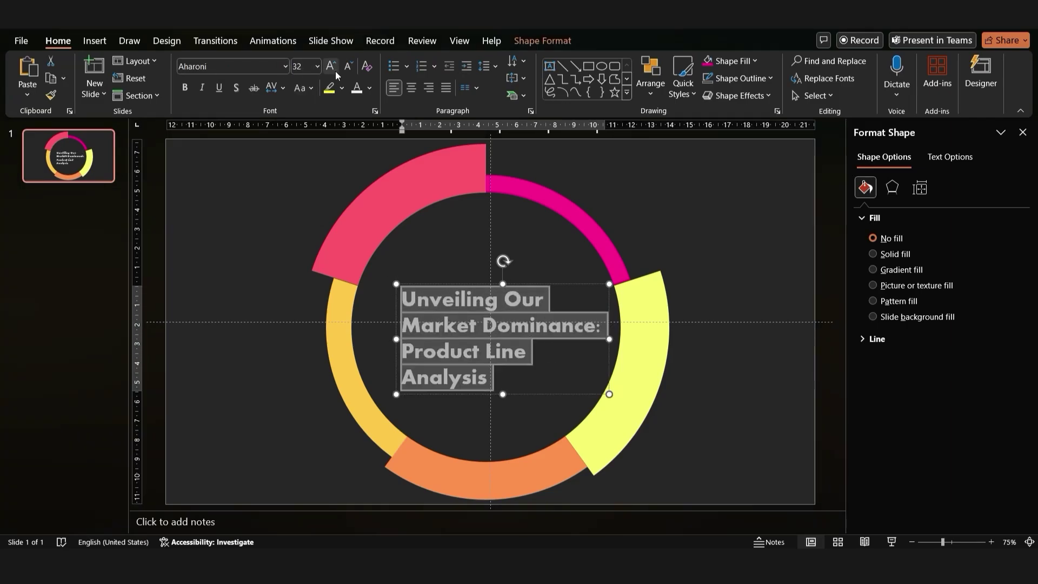
{"action": "left_click", "coordinate": [409, 88]}
{"action": "left_click", "coordinate": [331, 66]}
{"action": "left_click", "coordinate": [331, 66]}
{"action": "left_click_drag", "start_coordinate": [396, 367], "coordinate": [339, 366]}
{"action": "left_click_drag", "start_coordinate": [459, 285], "coordinate": [474, 266]}
{"action": "left_click", "coordinate": [262, 262]}
- Duplicate the first slide and delete the title text from the copy
{"action": "right_click", "coordinate": [98, 168]}
{"action": "left_click", "coordinate": [135, 234]}
{"action": "left_click", "coordinate": [543, 286]}
{"action": "left_click", "coordinate": [545, 267]}
{"action": "key", "text": "Delete"}
- Resize the ring and centre it on slide 2's left edge, rotated slightly counterclockwise so the yellow segment faces into the slide
{"action": "key", "text": "ctrl+a"}
{"action": "left_click_drag", "start_coordinate": [673, 141], "coordinate": [630, 178]}
{"action": "left_click_drag", "start_coordinate": [597, 331], "coordinate": [313, 332]}
{"action": "left_click_drag", "start_coordinate": [439, 177], "coordinate": [489, 161]}
{"action": "left_click_drag", "start_coordinate": [391, 281], "coordinate": [364, 267]}
{"action": "left_click", "coordinate": [520, 274]}
{"action": "scroll", "coordinate": [459, 293], "scroll_direction": "down", "scroll_amount": 2}
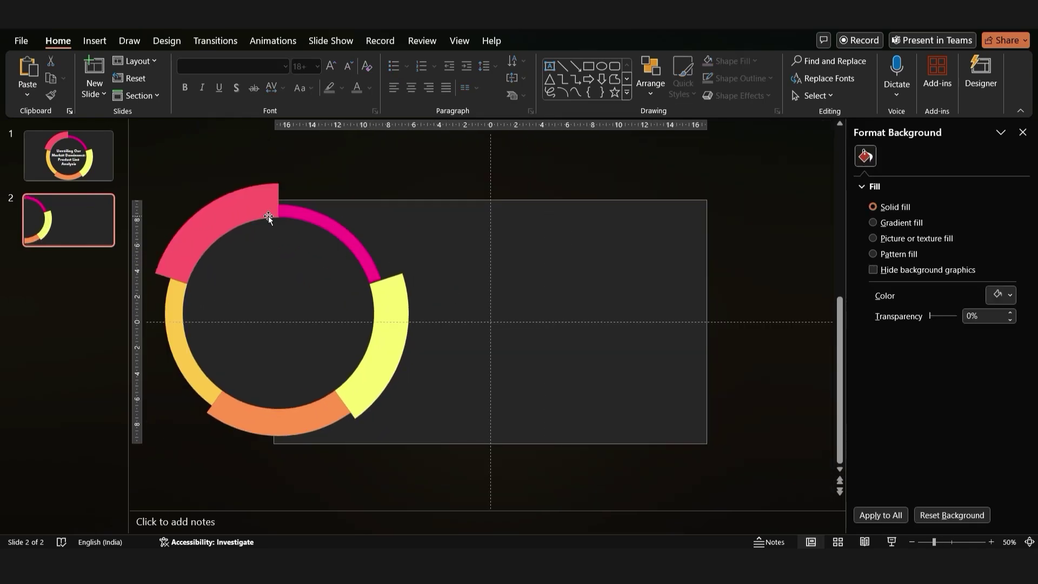
{"action": "left_click", "coordinate": [269, 217]}
{"action": "left_click_drag", "start_coordinate": [286, 156], "coordinate": [238, 169]}
- Remove the fill from every ring segment except the yellow one on slide 2
{"action": "left_click", "coordinate": [330, 213]}
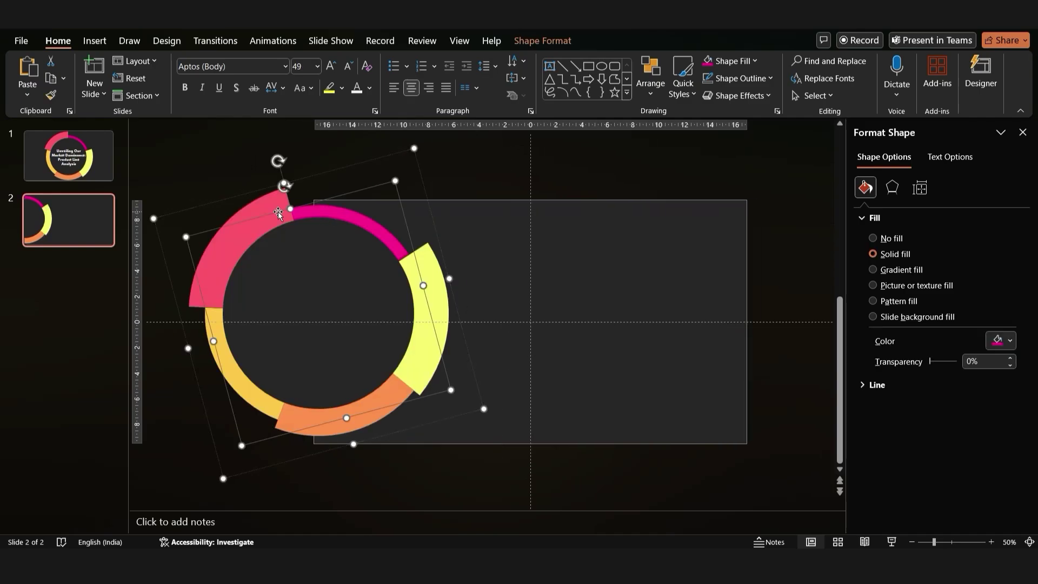
{"action": "left_click", "coordinate": [245, 241], "text": "shift"}
{"action": "left_click", "coordinate": [234, 375], "text": "shift"}
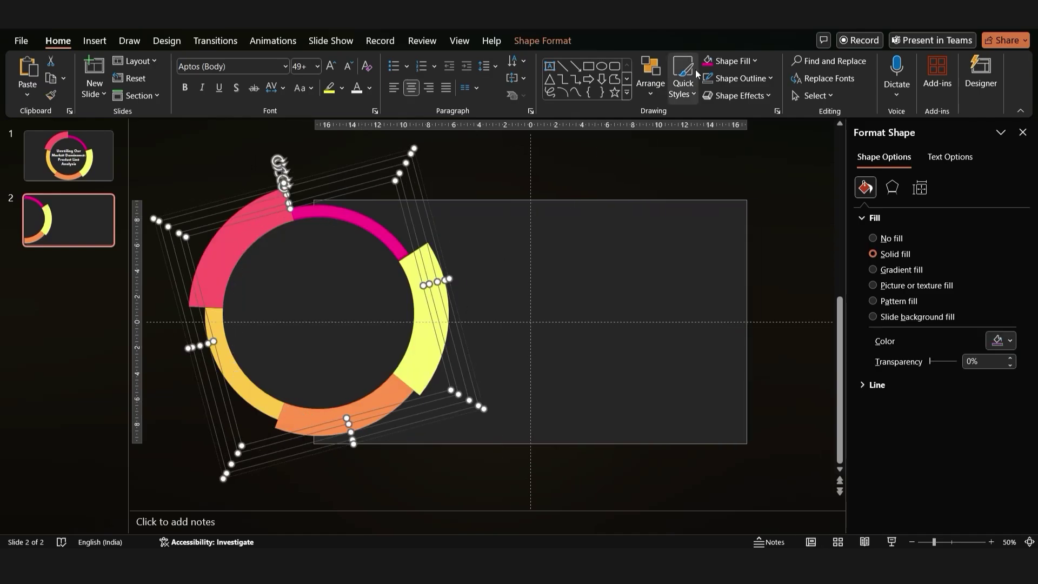
{"action": "left_click", "coordinate": [730, 61]}
{"action": "left_click", "coordinate": [715, 277]}
{"action": "left_click", "coordinate": [476, 189]}
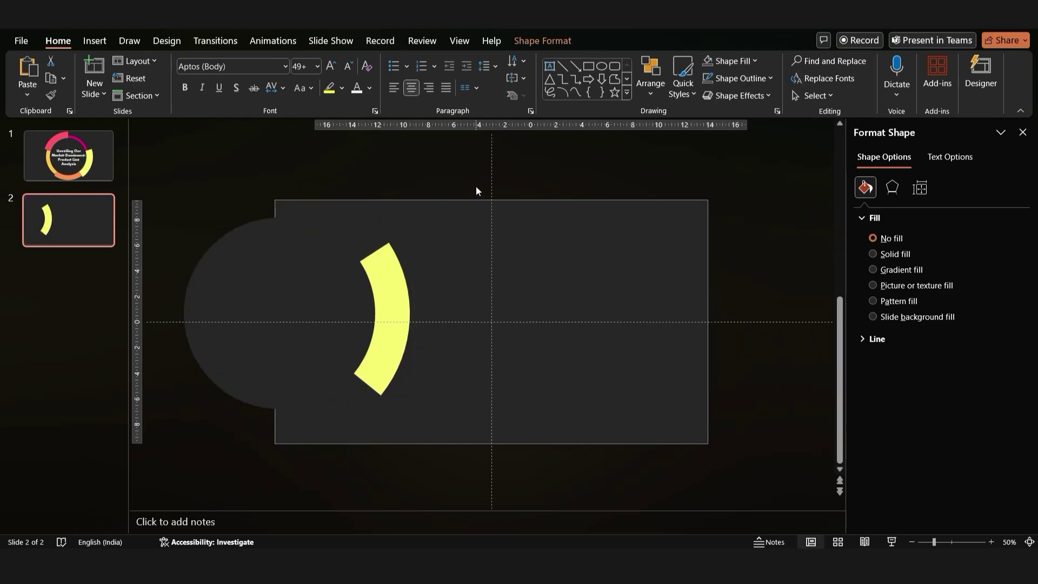
- Add a "30%" label in bold yellow text beside the inner edge of the yellow segment
{"action": "left_click", "coordinate": [95, 40]}
{"action": "left_click", "coordinate": [618, 79]}
{"action": "left_click_drag", "start_coordinate": [288, 289], "coordinate": [364, 302]}
{"action": "type", "text": "30%"}
{"action": "key", "text": "ctrl+a"}
{"action": "left_click", "coordinate": [369, 88]}
{"action": "left_click", "coordinate": [399, 282]}
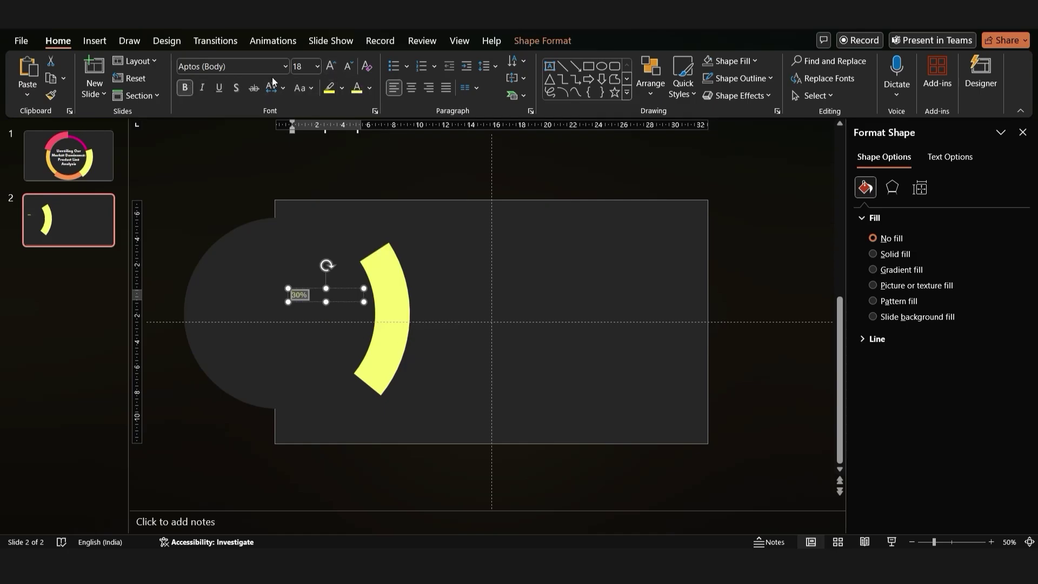
- Set the 30% label to the Poppins font at size 66
{"action": "left_click", "coordinate": [331, 66]}
{"action": "type", "text": "Poppins"}
{"action": "key", "text": "Return"}
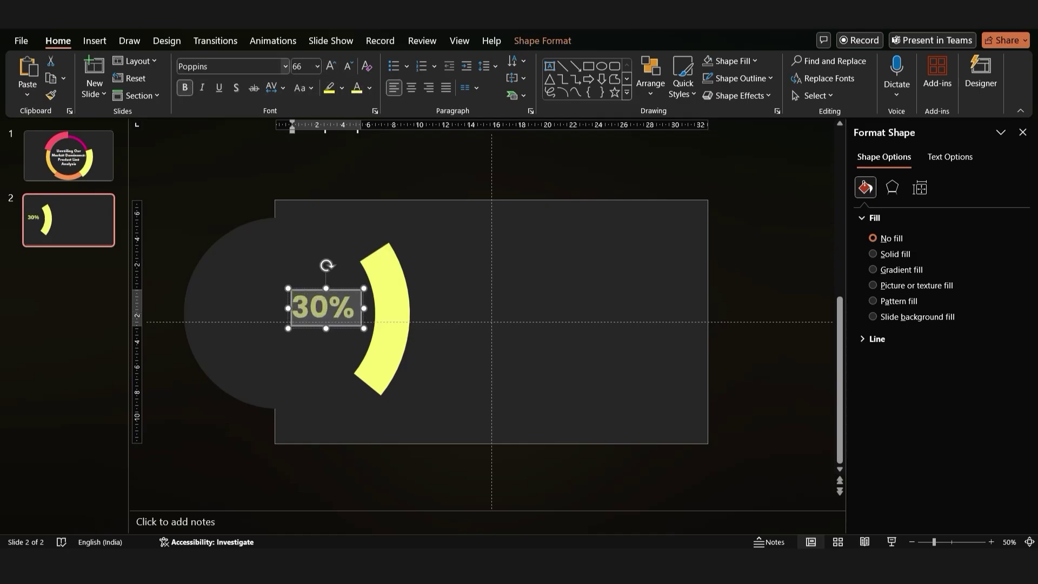
- Align the 30% label vertically with the middle of the ring's inner circle
{"action": "left_click", "coordinate": [292, 226], "text": "shift"}
{"action": "left_click", "coordinate": [542, 40]}
{"action": "left_click", "coordinate": [778, 61]}
{"action": "left_click", "coordinate": [805, 160]}
{"action": "left_click", "coordinate": [496, 166]}
- Increase the 30% label's font size to 80 and widen its box to keep it on one line
{"action": "triple_click", "coordinate": [325, 313]}
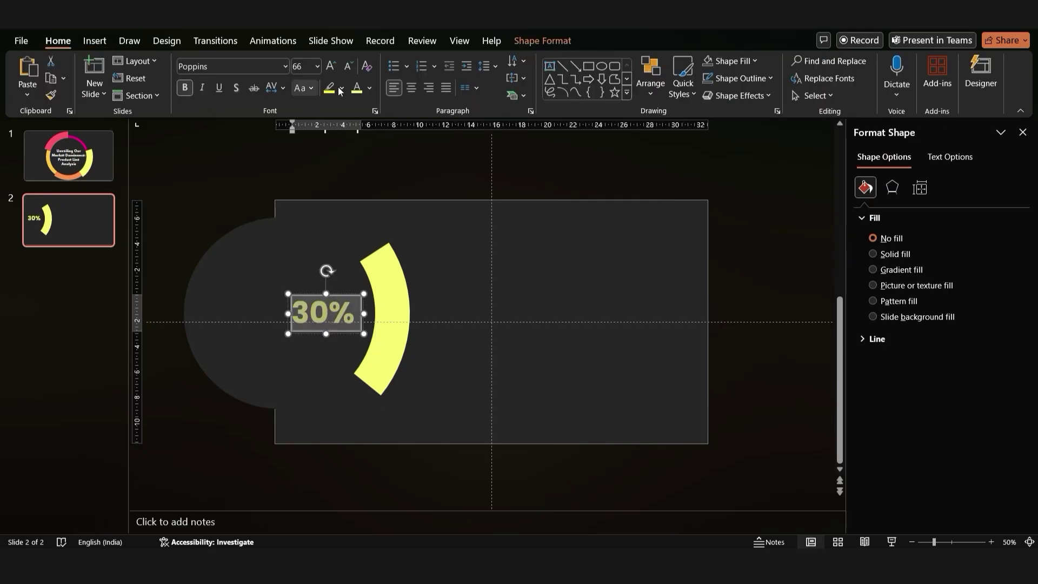
{"action": "left_click", "coordinate": [331, 67]}
{"action": "left_click", "coordinate": [332, 66]}
{"action": "left_click_drag", "start_coordinate": [364, 334], "coordinate": [384, 331]}
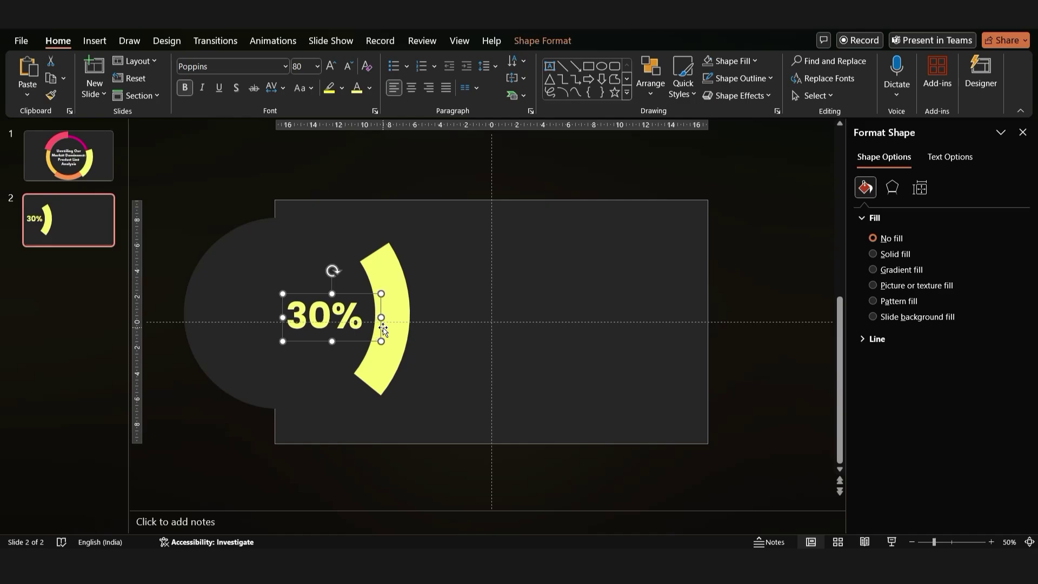
{"action": "left_click", "coordinate": [346, 174]}
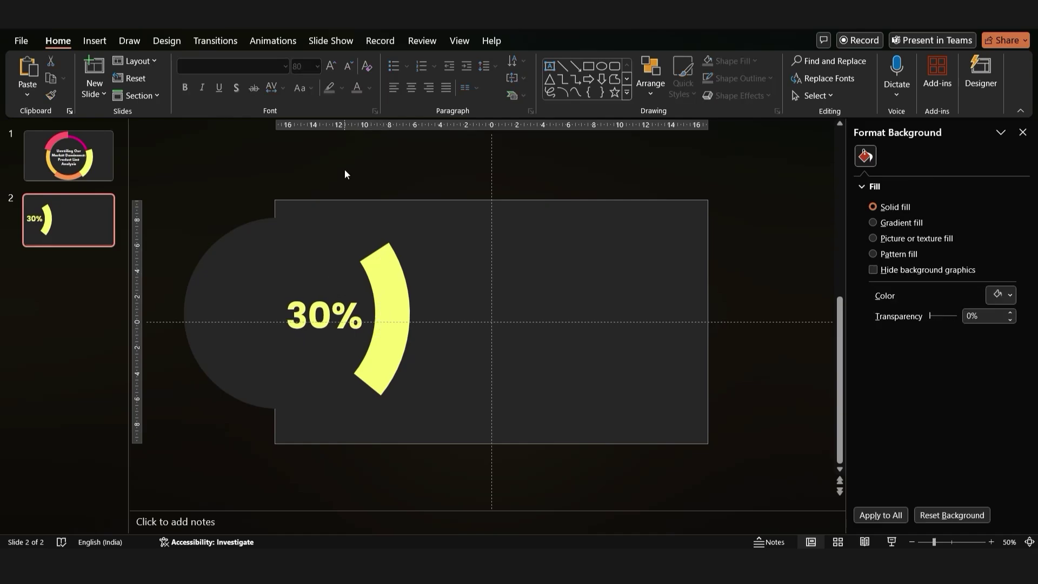
- Add a heading text box in the slide's upper right area reading "Dominance of Premium Offerings"
{"action": "left_click", "coordinate": [95, 41]}
{"action": "left_click", "coordinate": [619, 76]}
{"action": "left_click_drag", "start_coordinate": [470, 235], "coordinate": [648, 288]}
{"action": "type", "text": "Dominance of Premium Offerings"}
{"action": "key", "text": "ctrl"}
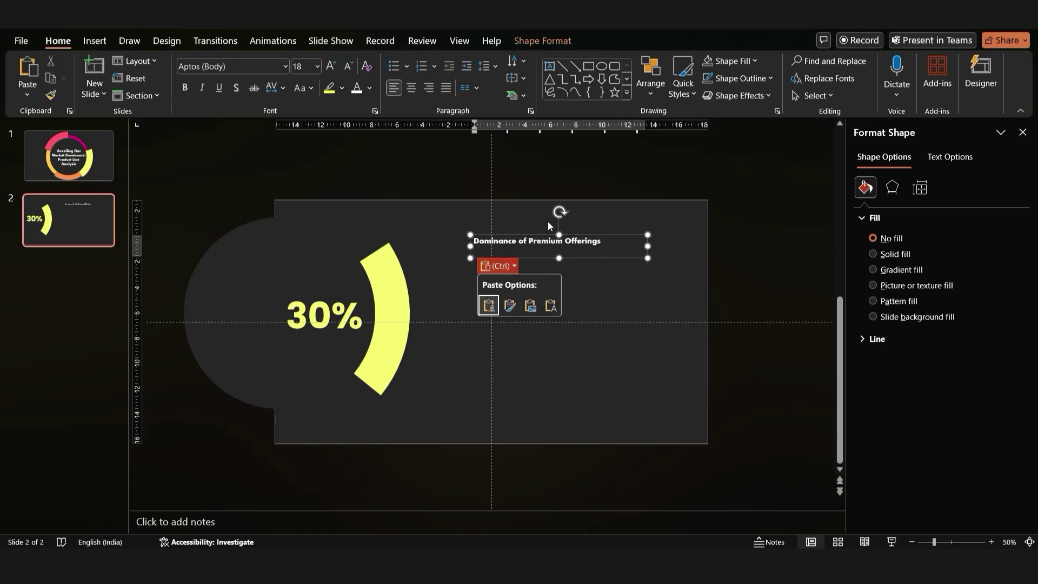
{"action": "key", "text": "Escape"}
- Set the heading to font size 48 with centred text, and widen and position its box so it spans two lines
{"action": "key", "text": "ctrl+a"}
{"action": "key", "text": "ctrl+shift+period"}
{"action": "key", "text": "ctrl+shift+period"}
{"action": "key", "text": "ctrl+shift+period"}
{"action": "key", "text": "ctrl+shift+period"}
{"action": "key", "text": "ctrl+shift+period"}
{"action": "key", "text": "ctrl+shift+period"}
{"action": "key", "text": "ctrl+shift+period"}
{"action": "key", "text": "ctrl+shift+period"}
{"action": "key", "text": "ctrl+shift+period"}
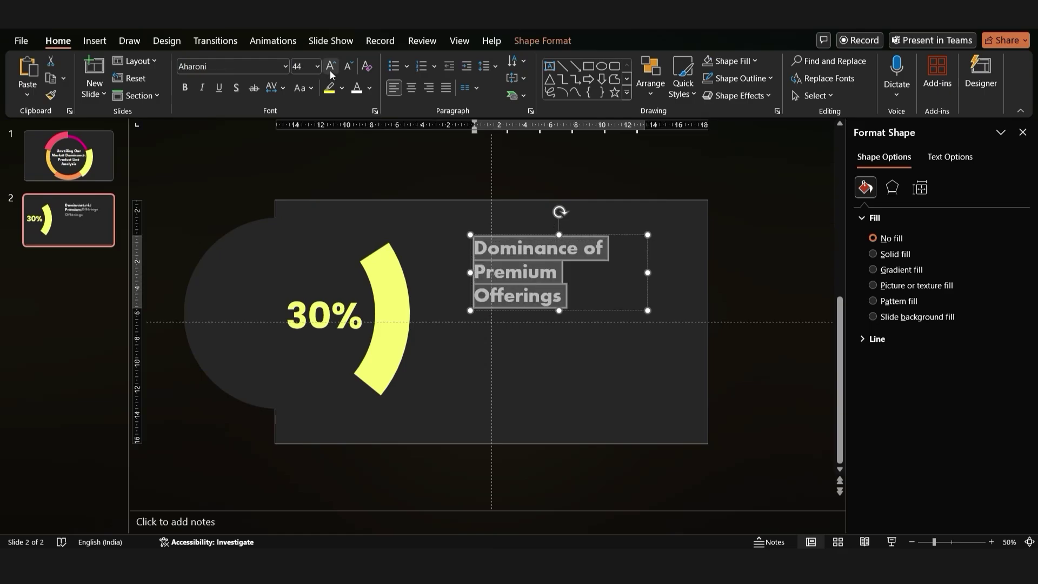
{"action": "left_click_drag", "start_coordinate": [647, 280], "coordinate": [700, 281]}
{"action": "left_click_drag", "start_coordinate": [568, 233], "coordinate": [527, 235]}
{"action": "left_click", "coordinate": [564, 236]}
{"action": "left_click", "coordinate": [348, 67]}
{"action": "left_click", "coordinate": [411, 88]}
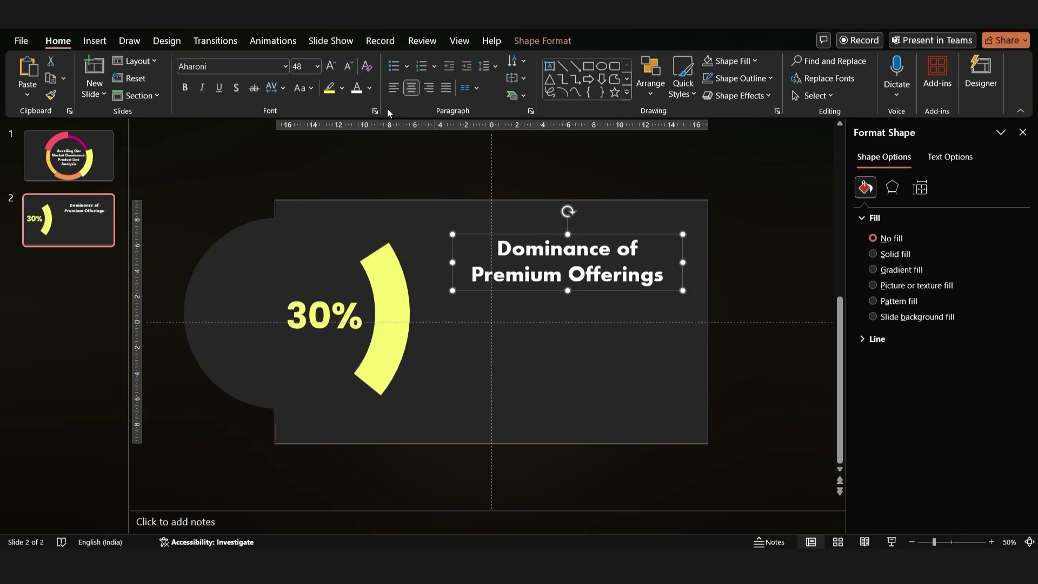
- Draw a rounded rectangle about 18.2 cm wide and 6.95 cm high below the heading
{"action": "left_click", "coordinate": [102, 42]}
{"action": "left_click", "coordinate": [263, 76]}
{"action": "left_click", "coordinate": [309, 134]}
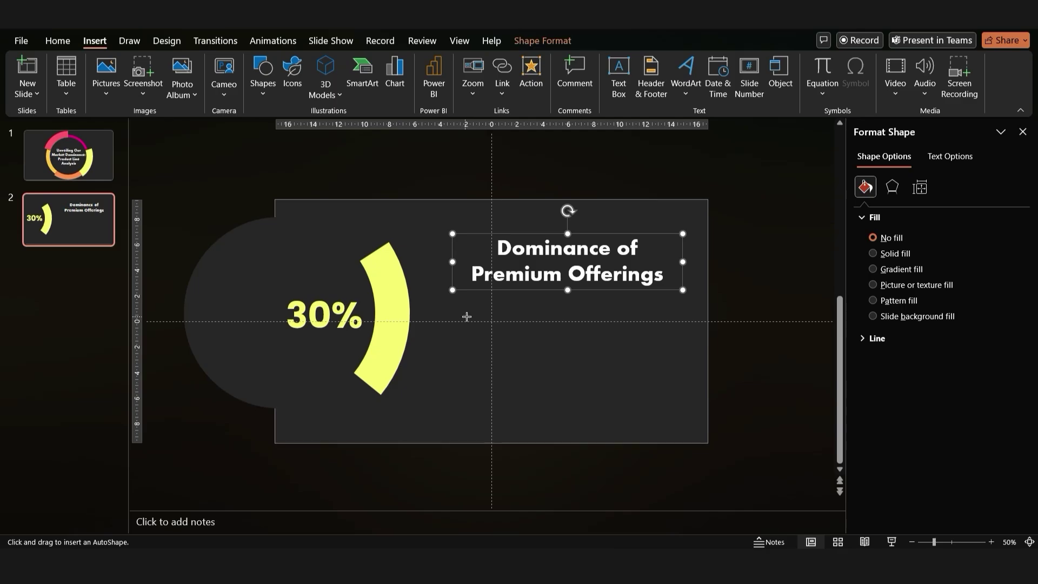
{"action": "left_click_drag", "start_coordinate": [466, 317], "coordinate": [674, 401]}
{"action": "left_click_drag", "start_coordinate": [579, 347], "coordinate": [573, 346]}
{"action": "left_click_drag", "start_coordinate": [567, 396], "coordinate": [568, 408]}
{"action": "left_click_drag", "start_coordinate": [464, 360], "coordinate": [450, 360]}
{"action": "left_click_drag", "start_coordinate": [672, 360], "coordinate": [682, 360]}
{"action": "left_click_drag", "start_coordinate": [566, 408], "coordinate": [566, 400]}
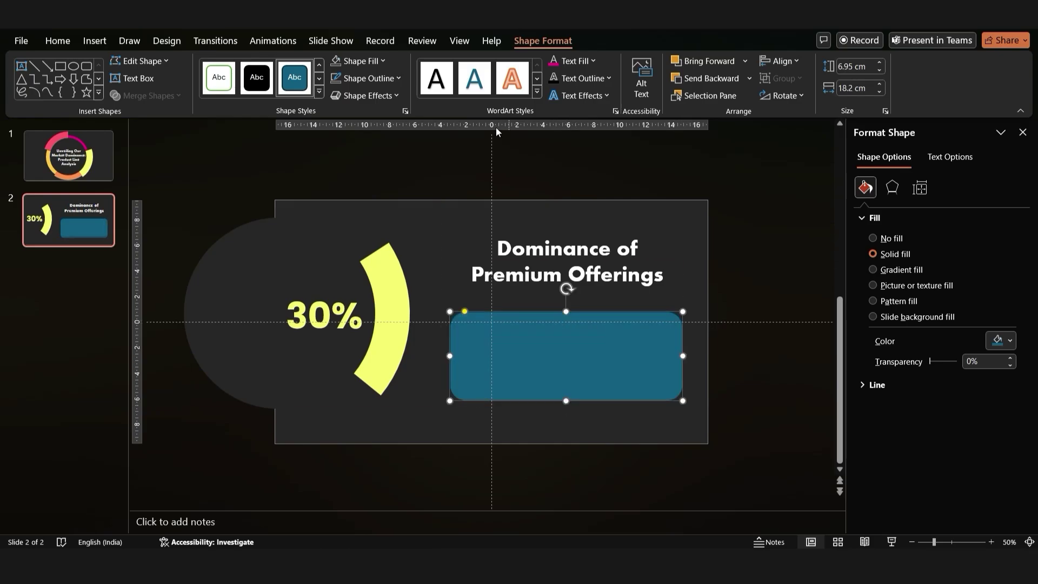
- Remove the rounded rectangle's fill and give it an outline in the segment's yellow
{"action": "left_click", "coordinate": [360, 61]}
{"action": "left_click", "coordinate": [371, 274]}
{"action": "left_click", "coordinate": [372, 79]}
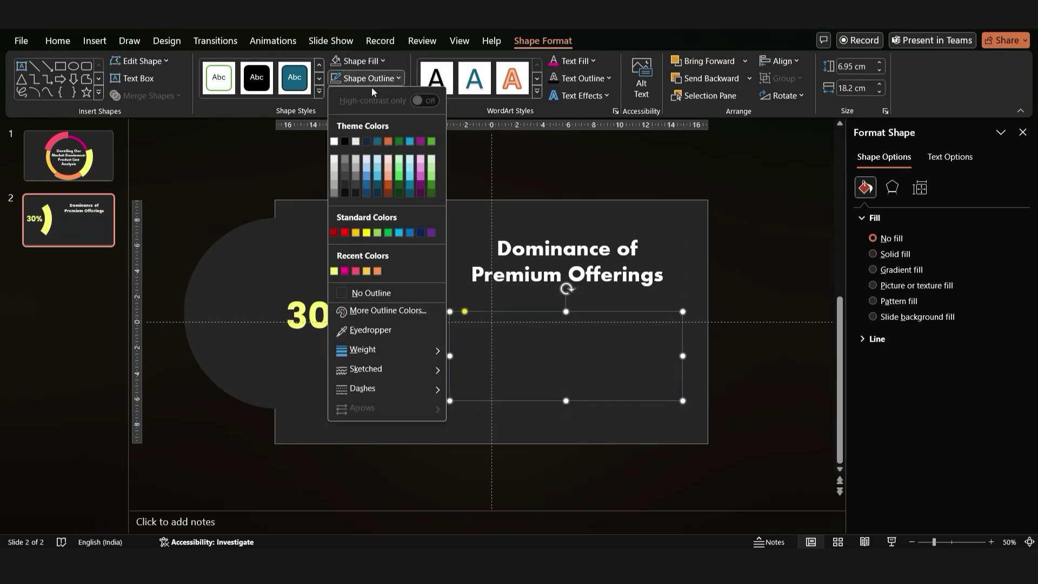
{"action": "left_click", "coordinate": [334, 272]}
- Colour the whole "Dominance of Premium Offerings" heading in the segment's yellow
{"action": "left_click_drag", "start_coordinate": [666, 287], "coordinate": [497, 246]}
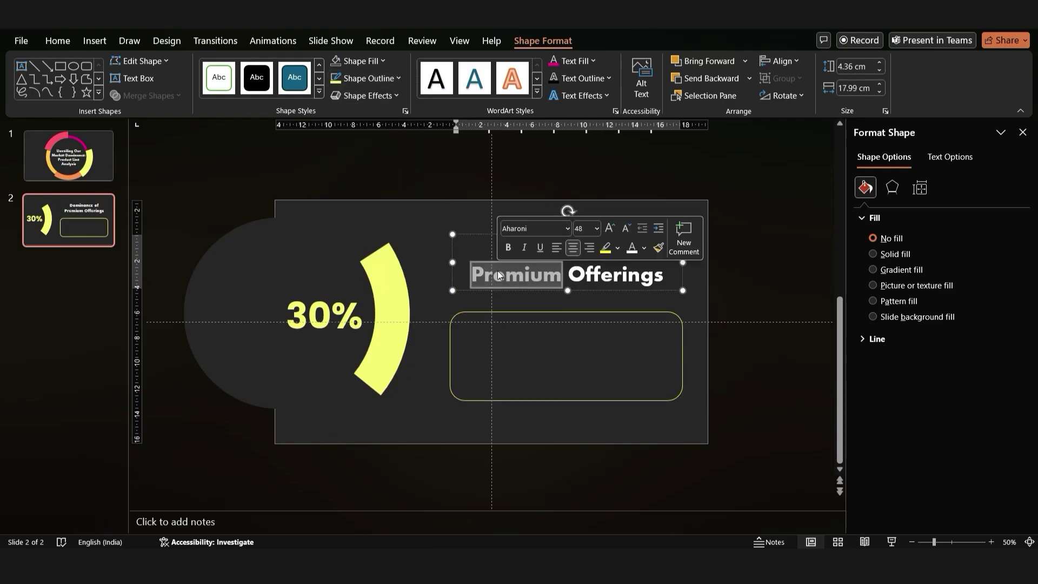
{"action": "left_click", "coordinate": [57, 41]}
{"action": "left_click", "coordinate": [370, 88]}
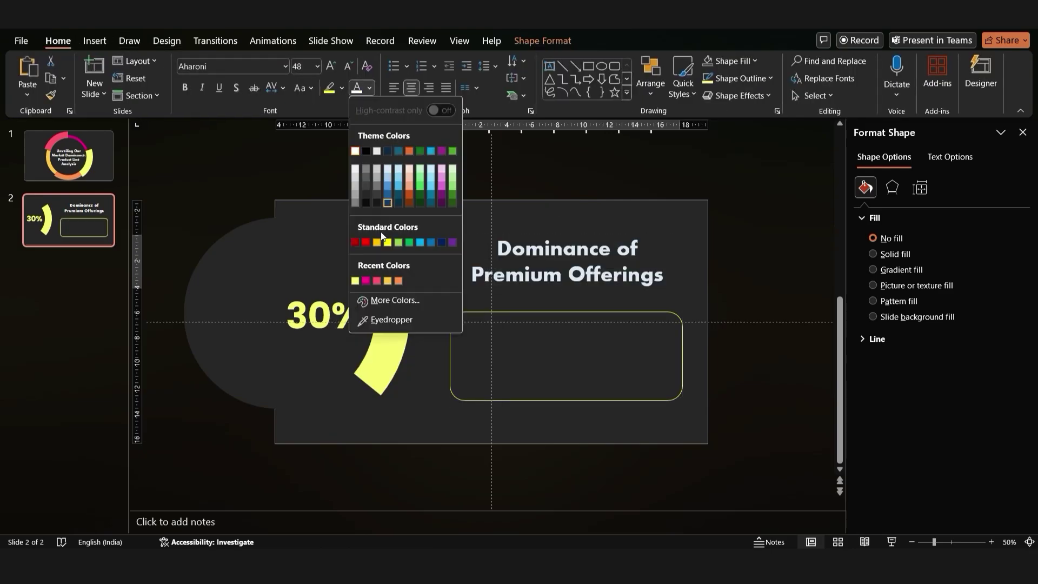
{"action": "left_click", "coordinate": [355, 279]}
{"action": "left_click", "coordinate": [473, 239]}
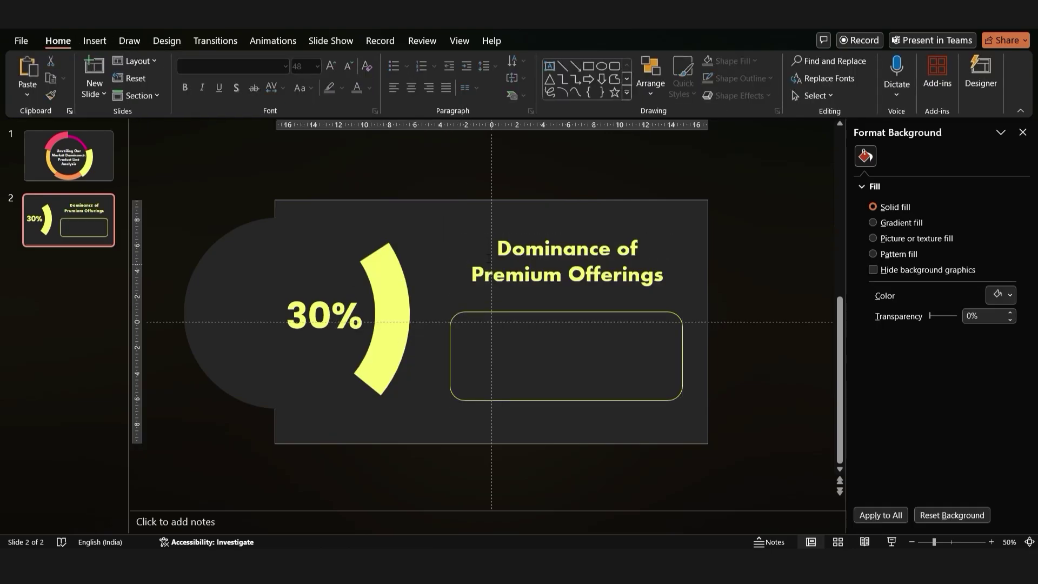
- Add a text box inside the rounded rectangle with the paragraph beginning "Our premium product line continues to lead the market"
{"action": "left_click", "coordinate": [94, 40]}
{"action": "left_click", "coordinate": [618, 75]}
{"action": "left_click", "coordinate": [580, 351]}
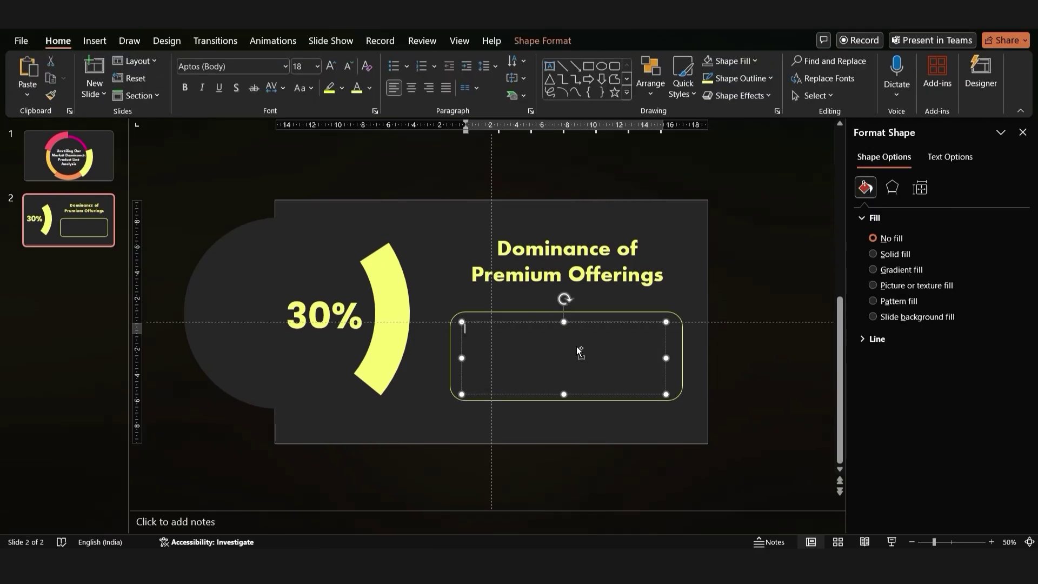
{"action": "type", "text": "Our premium product line continues to lead the market, capturing a substantial 30% market share. Its superior quality, advanced features, and exclusive branding have solidified its position as the industry standard."}
- Set the paragraph's font size to 20, centre its text and position it inside the rounded rectangle
{"action": "key", "text": "ctrl+a"}
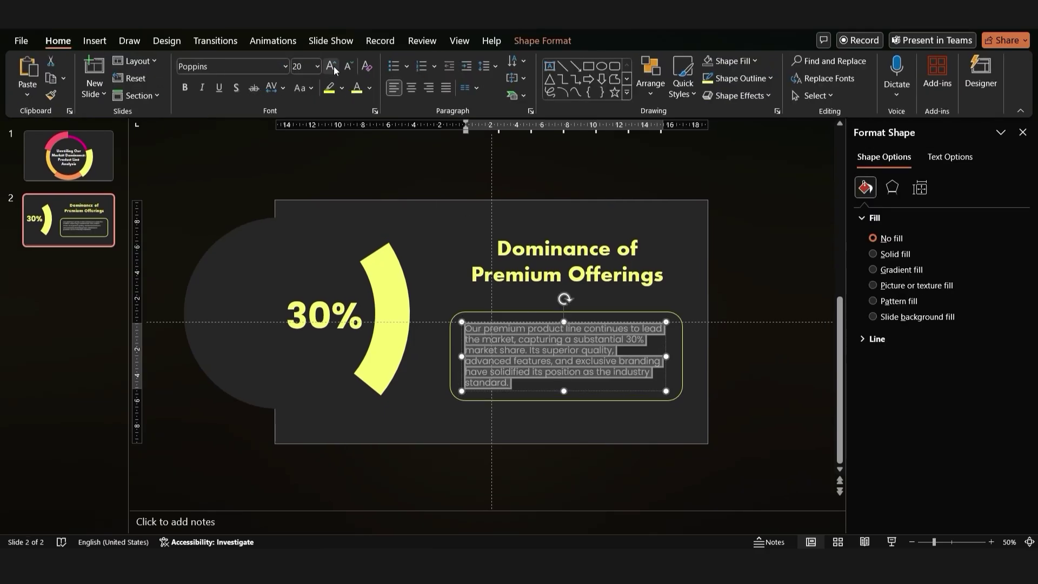
{"action": "left_click", "coordinate": [411, 88]}
{"action": "left_click", "coordinate": [519, 323]}
{"action": "left_click", "coordinate": [453, 291]}
{"action": "left_click", "coordinate": [524, 340]}
{"action": "left_click", "coordinate": [531, 392]}
- Slightly reduce the corner rounding of the yellow-outlined rectangle
{"action": "left_click", "coordinate": [472, 312]}
{"action": "left_click_drag", "start_coordinate": [466, 312], "coordinate": [461, 313]}
{"action": "left_click", "coordinate": [359, 244]}
- Duplicate slide 2 and select the ring on the new copy
{"action": "right_click", "coordinate": [71, 230]}
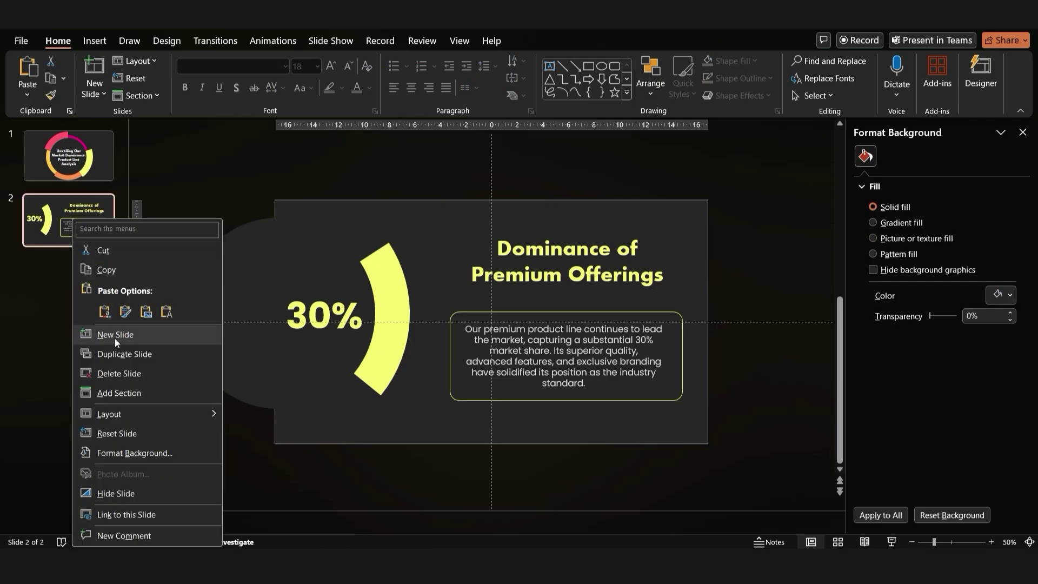
{"action": "left_click", "coordinate": [118, 353]}
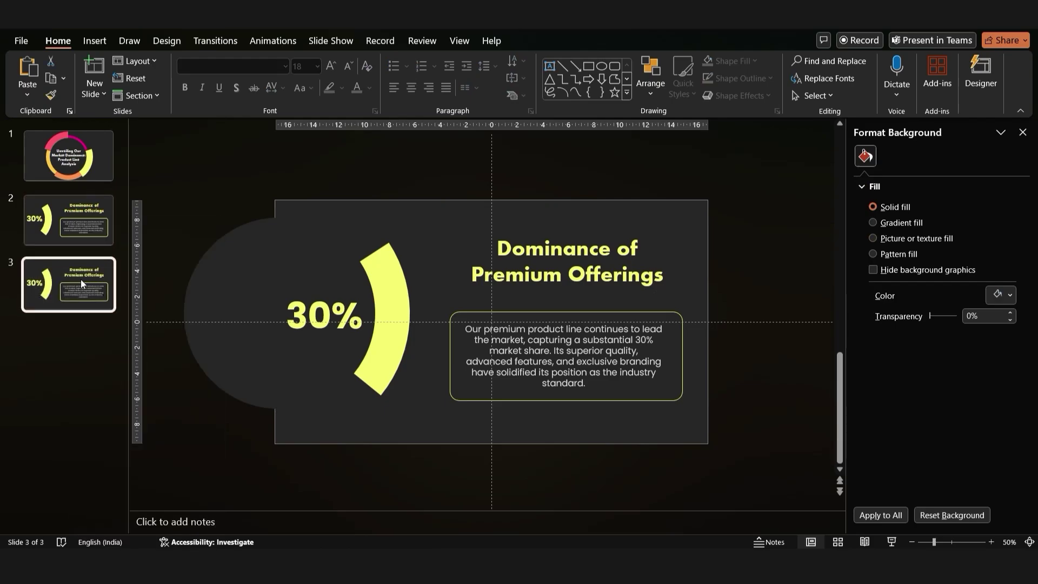
{"action": "left_click", "coordinate": [386, 289]}
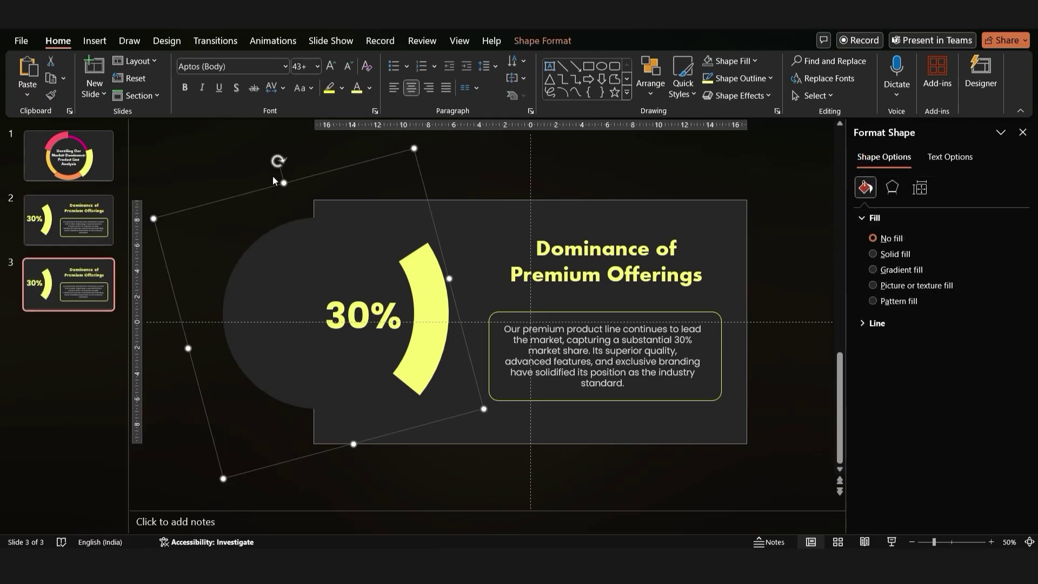
- Rotate the ring on slide 3 counter-clockwise until the yellow segment is at the top, and fill the adjacent unfilled segment with golden yellow
{"action": "left_click_drag", "start_coordinate": [277, 164], "coordinate": [200, 315]}
{"action": "left_click", "coordinate": [425, 292]}
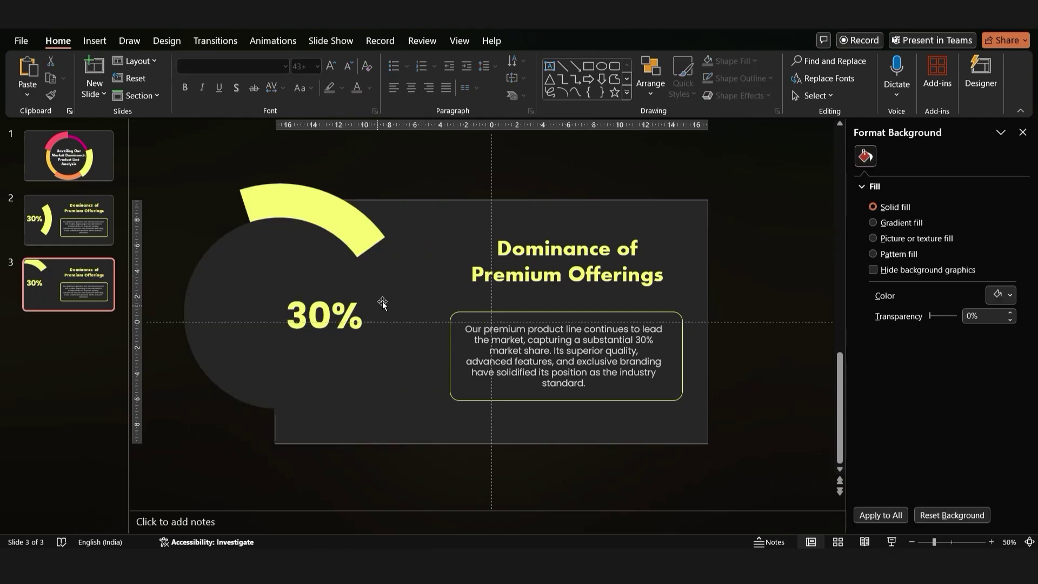
{"action": "key", "text": "alt+F10"}
{"action": "left_click", "coordinate": [940, 309]}
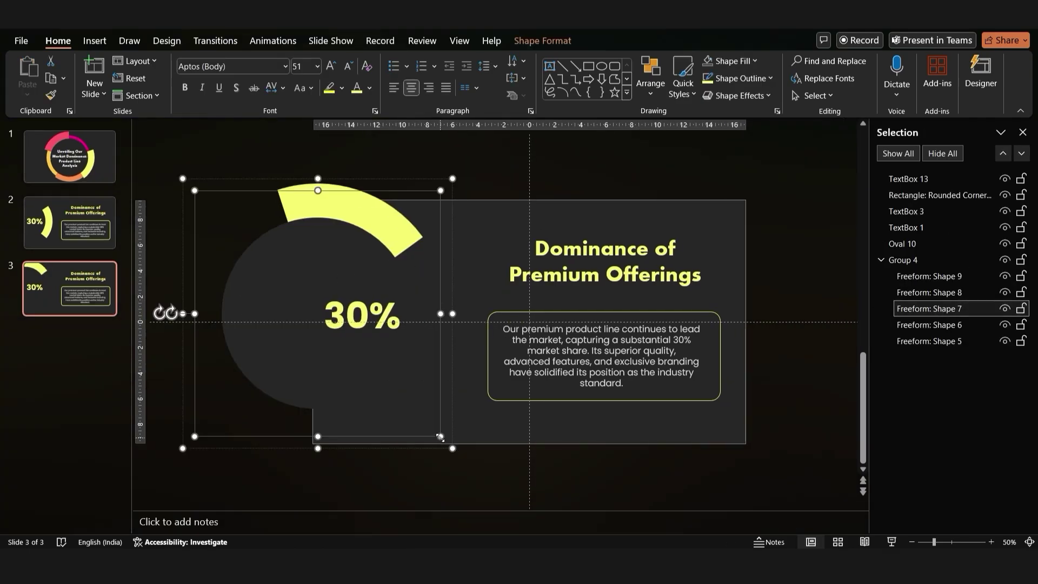
{"action": "mouse_move", "coordinate": [440, 437]}
{"action": "left_mouse_down"}
{"action": "mouse_move", "coordinate": [476, 453]}
{"action": "mouse_move", "coordinate": [423, 429]}
{"action": "mouse_move", "coordinate": [440, 432]}
{"action": "left_mouse_up"}
{"action": "left_click", "coordinate": [751, 63]}
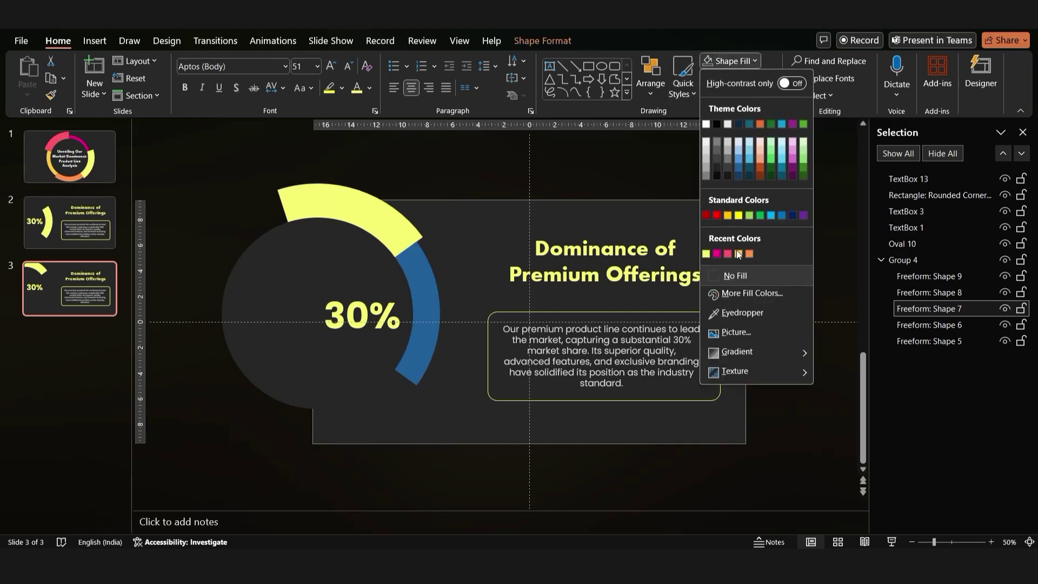
{"action": "left_click", "coordinate": [738, 257]}
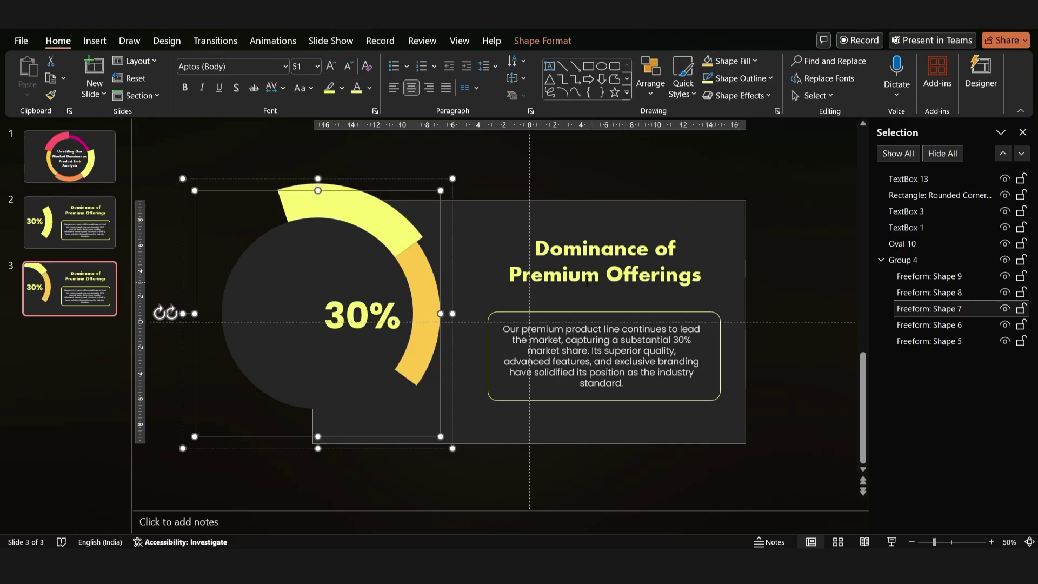
- Change the percentage text on slide 3 to 25%
{"action": "left_click", "coordinate": [366, 316]}
{"action": "key", "text": "BackSpace"}
{"action": "key", "text": "BackSpace"}
{"action": "type", "text": "2"}
- Replace the slide 3 heading with "Steady Growth of Core Offerings" and colour it golden yellow
{"action": "left_click", "coordinate": [465, 262]}
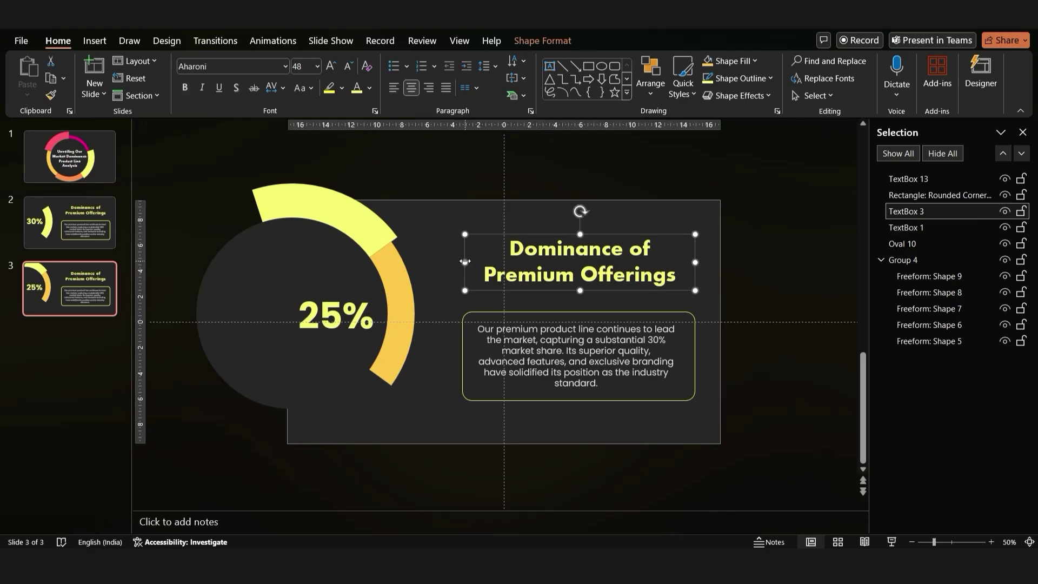
{"action": "left_click", "coordinate": [572, 271]}
{"action": "key", "text": "ctrl+a"}
{"action": "type", "text": "Steady Growth of Core Offerings"}
{"action": "key", "text": "ctrl+a"}
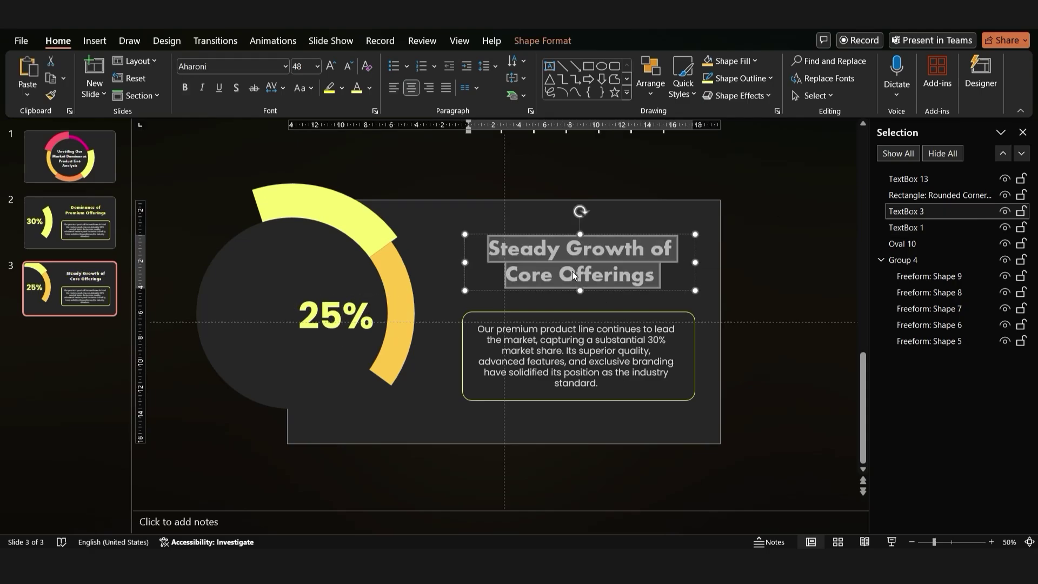
{"action": "left_click", "coordinate": [369, 87]}
{"action": "left_click", "coordinate": [356, 280]}
- Outline the rounded rectangle in golden yellow and replace its paragraph with the text beginning "Our core product line has maintained steady growth"
{"action": "left_click", "coordinate": [507, 313]}
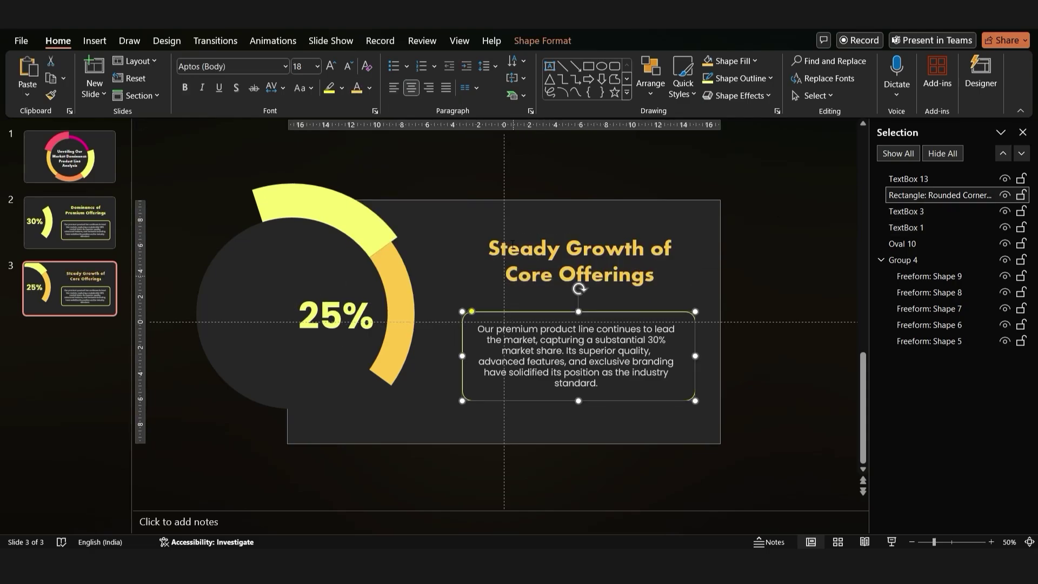
{"action": "left_click", "coordinate": [739, 78]}
{"action": "left_click", "coordinate": [707, 273]}
{"action": "left_click", "coordinate": [576, 340]}
{"action": "key", "text": "ctrl+a"}
{"action": "type", "text": "Our core product line has maintained steady growth, securing a 25% market share. Its reliable performance, competitive pricing, and widespread availability have made it a popular choice among consumers."}
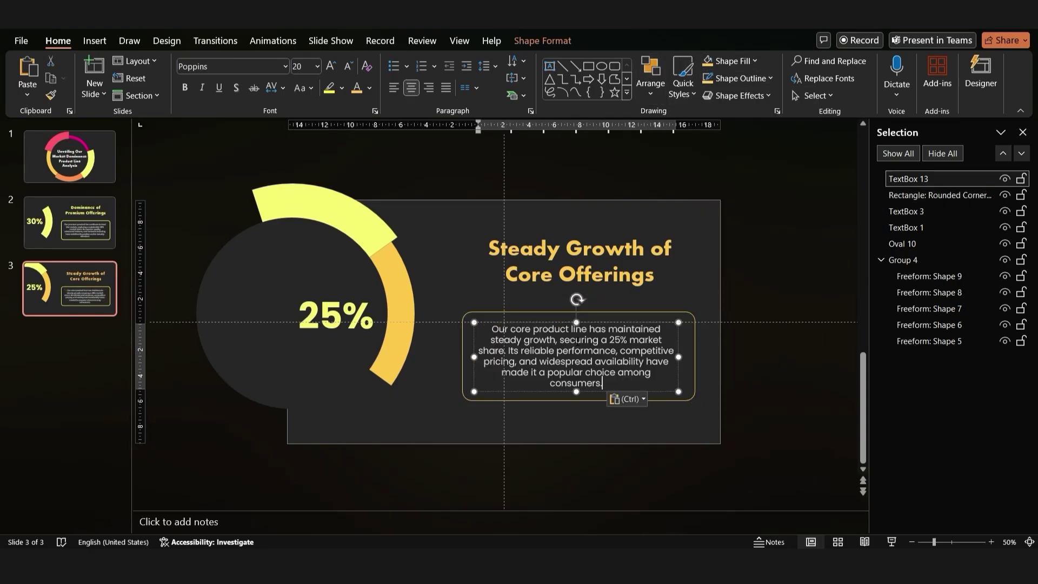
- Colour the 25% text golden yellow to match its ring segment
{"action": "left_click", "coordinate": [354, 308]}
{"action": "key", "text": "ctrl+a"}
{"action": "left_click", "coordinate": [369, 88]}
{"action": "left_click", "coordinate": [355, 281]}
- Duplicate slide 3 and rotate the ring on the copy counter-clockwise until the golden segment is at the top
{"action": "right_click", "coordinate": [99, 307]}
{"action": "left_click", "coordinate": [136, 324]}
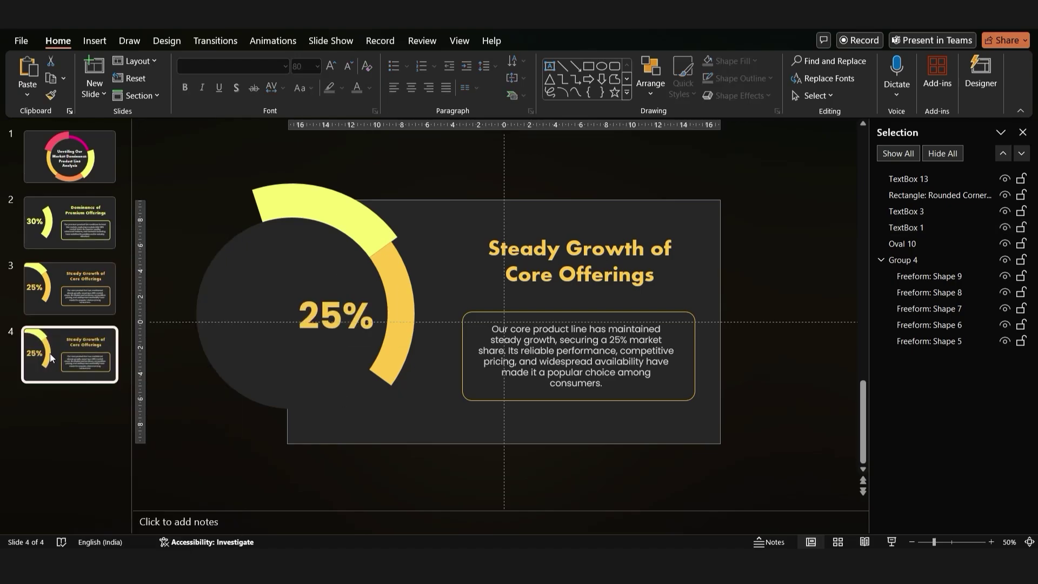
{"action": "left_click", "coordinate": [271, 202]}
{"action": "left_click_drag", "start_coordinate": [159, 314], "coordinate": [280, 466]}
- Scale the next unfilled ring segment down slightly and fill it with orange
{"action": "left_click", "coordinate": [891, 293]}
{"action": "left_click_drag", "start_coordinate": [481, 224], "coordinate": [461, 236]}
{"action": "left_click", "coordinate": [755, 61]}
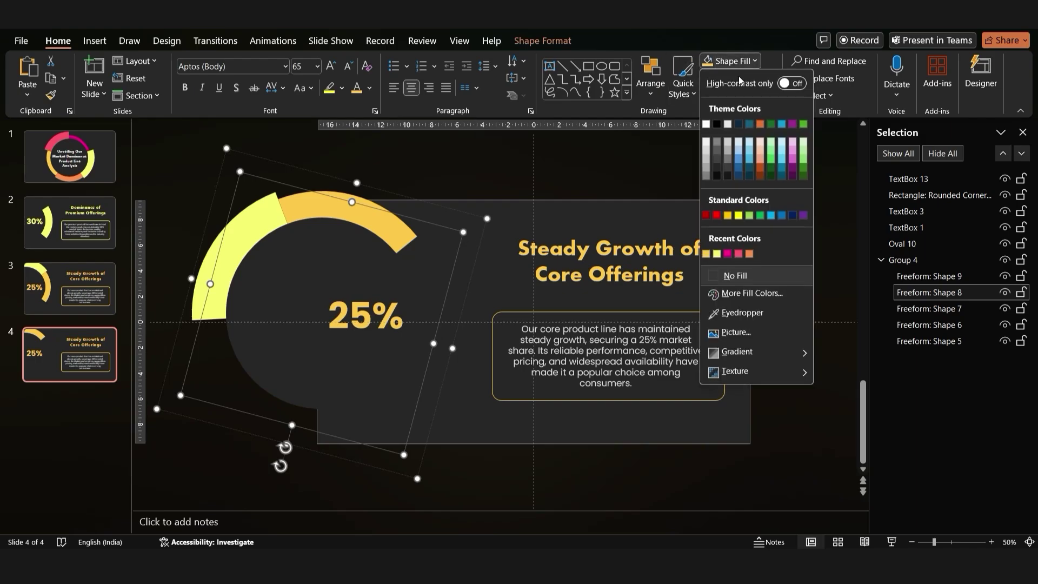
{"action": "left_click", "coordinate": [747, 251]}
- Replace the slide 4 heading with "Emerging Potential of New Innovations" and match its colour to the orange segment
{"action": "triple_click", "coordinate": [608, 262]}
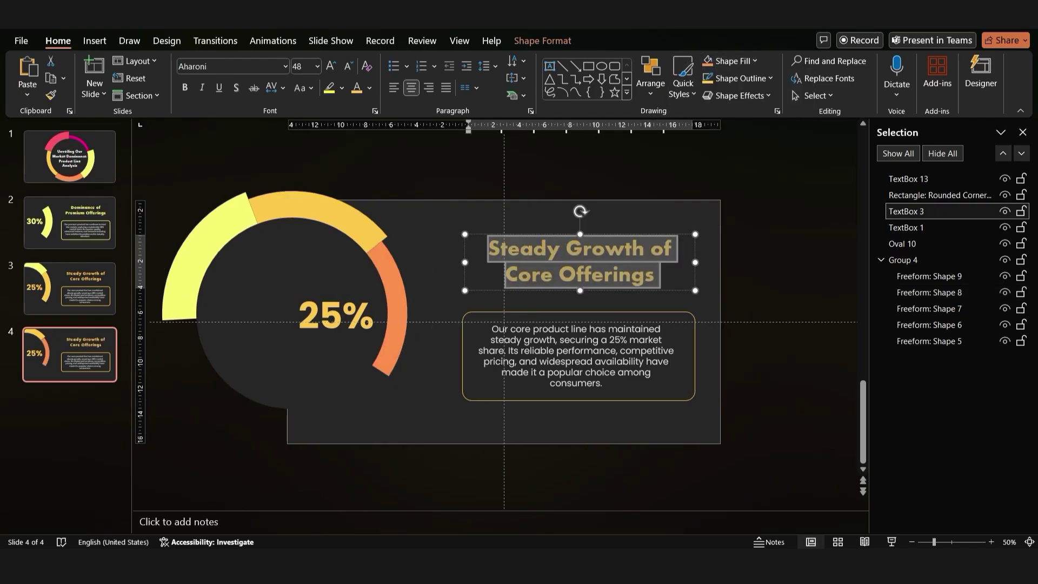
{"action": "type", "text": "Emerging Potential of New Innovations"}
{"action": "key", "text": "ctrl+a"}
{"action": "left_click", "coordinate": [738, 66]}
{"action": "left_click", "coordinate": [736, 316]}
{"action": "left_click", "coordinate": [369, 88]}
{"action": "left_click", "coordinate": [394, 317]}
{"action": "left_click", "coordinate": [394, 316]}
- Change the percentage text on slide 4 to 20% and colour it orange
{"action": "left_click", "coordinate": [320, 316]}
{"action": "key", "text": "Delete"}
{"action": "type", "text": "0"}
{"action": "key", "text": "ctrl+a"}
{"action": "left_click", "coordinate": [357, 88]}
- Outline the rounded rectangle in orange and replace its paragraph with the text beginning "Our emerging product line, launched recently"
{"action": "left_click", "coordinate": [736, 78]}
{"action": "left_click", "coordinate": [707, 271]}
{"action": "triple_click", "coordinate": [578, 340]}
{"action": "type", "text": "Our emerging product line, launched recently, has quickly gained traction, accounting for 20% of the market. Its innovative features, coupled with targeted marketing efforts, have contributed to its rapid ascent."}
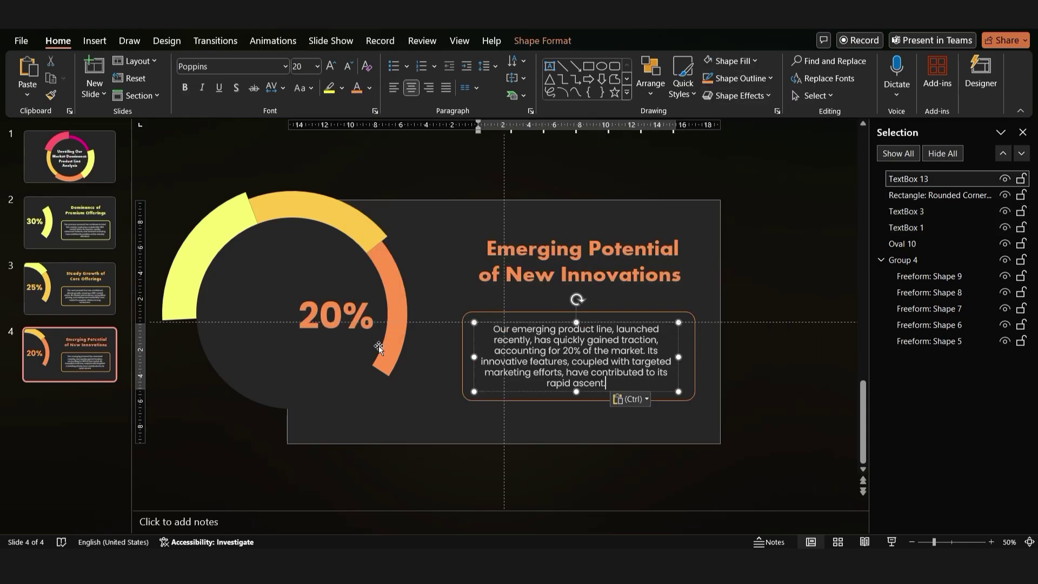
- Duplicate slide 4 and rotate the ring on the copy counter-clockwise until the orange segment is at the top
{"action": "right_click", "coordinate": [71, 362]}
{"action": "left_click", "coordinate": [138, 172]}
{"action": "left_click", "coordinate": [301, 214]}
{"action": "left_click_drag", "start_coordinate": [292, 165], "coordinate": [430, 395]}
- Resize the next unfilled ring segment on slide 5 and fill it with pinkish red
{"action": "left_click", "coordinate": [445, 305]}
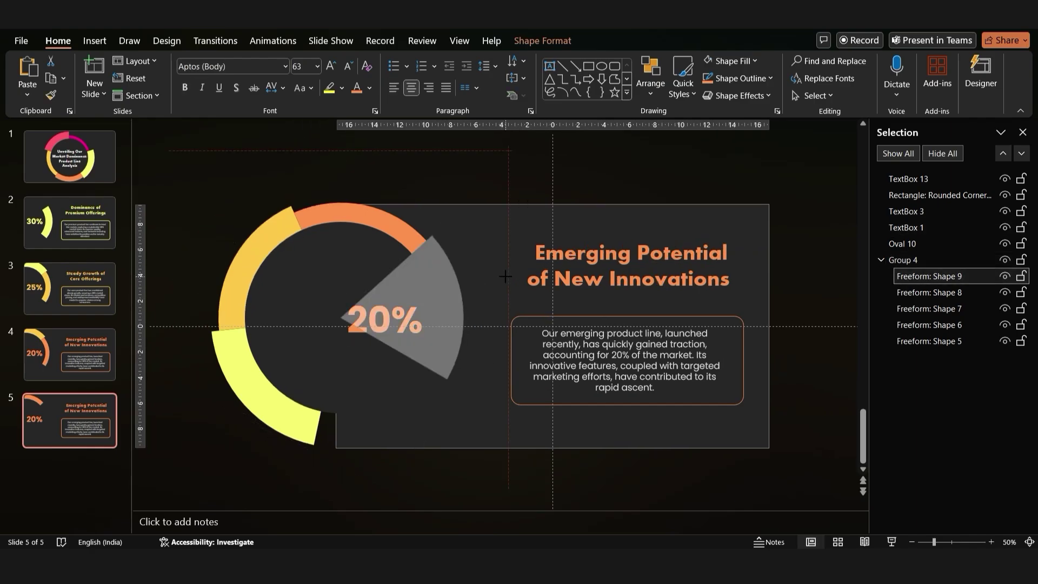
{"action": "left_click", "coordinate": [727, 61]}
{"action": "left_click", "coordinate": [759, 254]}
{"action": "left_click", "coordinate": [727, 60]}
{"action": "left_click", "coordinate": [707, 253]}
- Replace the slide 5 heading with "Niche Market Leadership" and match its colour to the pinkish-red segment
{"action": "triple_click", "coordinate": [591, 273]}
{"action": "type", "text": "Niche Market Leadership"}
{"action": "key", "text": "ctrl+a"}
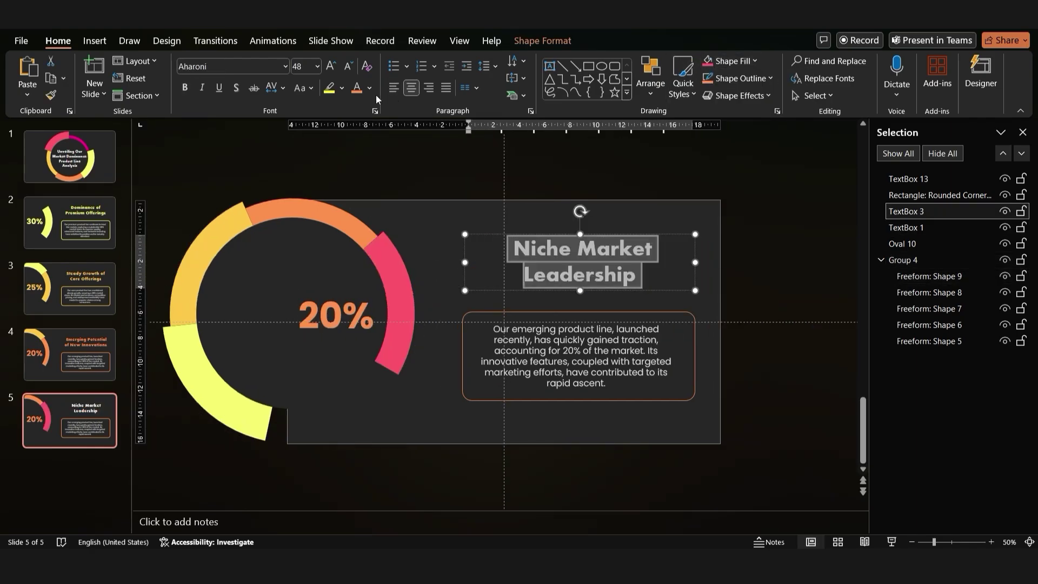
{"action": "left_click", "coordinate": [370, 88]}
{"action": "left_click", "coordinate": [388, 321]}
{"action": "left_click", "coordinate": [406, 314]}
- Change the percentage text on slide 5 to 15% and colour it pinkish red
{"action": "double_click", "coordinate": [324, 314]}
{"action": "type", "text": "15"}
{"action": "key", "text": "ctrl+a"}
{"action": "left_click", "coordinate": [357, 88]}
- Change the outline of the rounded rectangle on slide 5 to pinkish red
{"action": "left_click", "coordinate": [578, 312]}
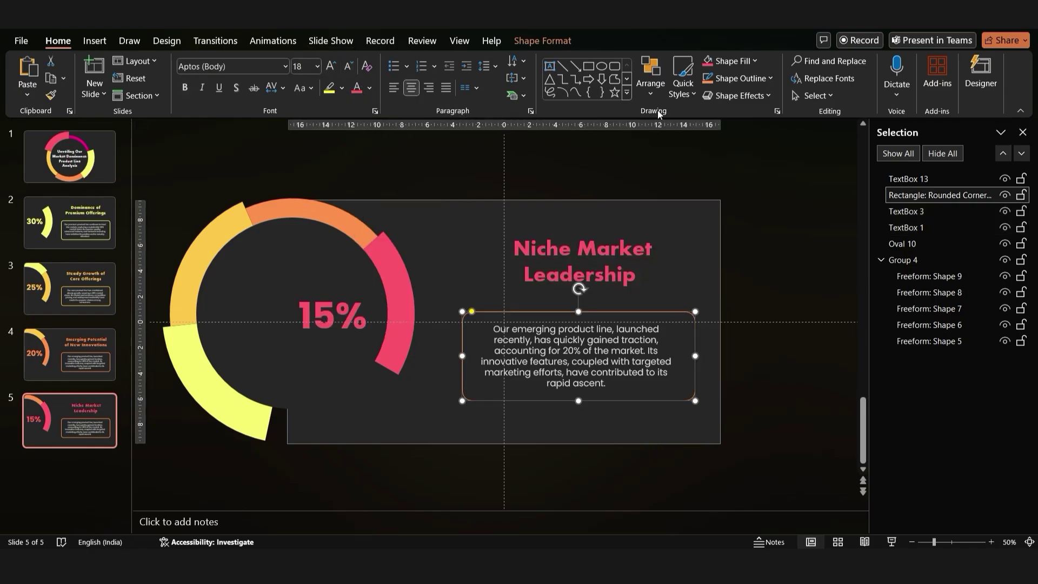
{"action": "left_click", "coordinate": [743, 78]}
{"action": "left_click", "coordinate": [706, 273]}
{"action": "left_click", "coordinate": [725, 319]}
- Duplicate slide 5 and rotate the ring on the copy counter-clockwise until the pinkish-red segment is at the top
{"action": "right_click", "coordinate": [70, 420]}
{"action": "left_click", "coordinate": [134, 268]}
{"action": "left_click", "coordinate": [254, 234]}
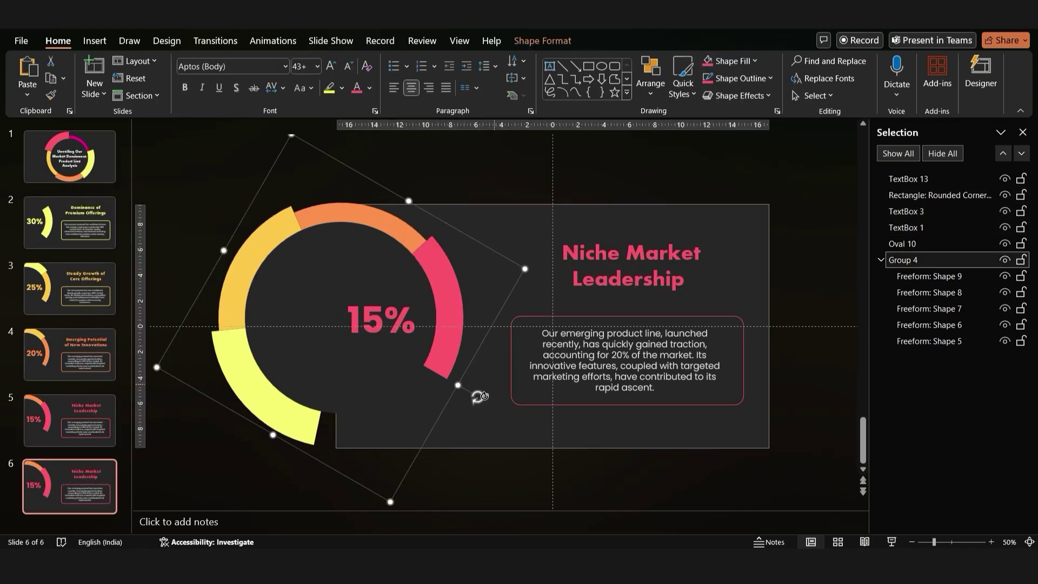
{"action": "left_click", "coordinate": [254, 234]}
{"action": "left_click_drag", "start_coordinate": [477, 397], "coordinate": [457, 211]}
- Resize the last unfilled ring segment on slide 6 and colour it magenta
{"action": "left_click_drag", "start_coordinate": [475, 318], "coordinate": [502, 317]}
{"action": "left_click", "coordinate": [735, 60]}
{"action": "left_click", "coordinate": [760, 253]}
{"action": "left_click", "coordinate": [742, 78]}
{"action": "left_click", "coordinate": [708, 271]}
- Replace the slide 6 heading with "Diversified Portfolio" and match its colour to the magenta segment
{"action": "left_click", "coordinate": [665, 266]}
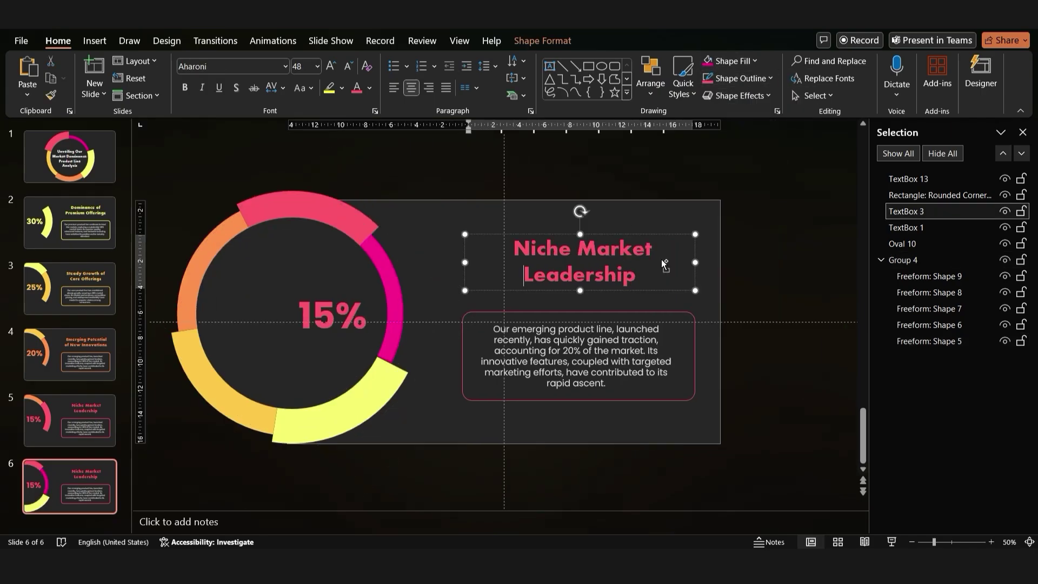
{"action": "key", "text": "ctrl+a"}
{"action": "type", "text": "Diversified Portfolio"}
{"action": "left_click", "coordinate": [369, 88]}
{"action": "left_click", "coordinate": [358, 282]}
- Move the "Diversified Portfolio" heading slightly down and change the percentage text to 10% in magenta
{"action": "key", "text": "ctrl+a"}
{"action": "left_click", "coordinate": [357, 87]}
{"action": "left_click_drag", "start_coordinate": [538, 234], "coordinate": [539, 251]}
{"action": "double_click", "coordinate": [341, 311]}
{"action": "type", "text": "10%"}
- Outline the rounded rectangle in magenta and replace its paragraph with the text beginning "The remaining 10% of our business comes from a diverse range"
{"action": "left_click", "coordinate": [671, 312]}
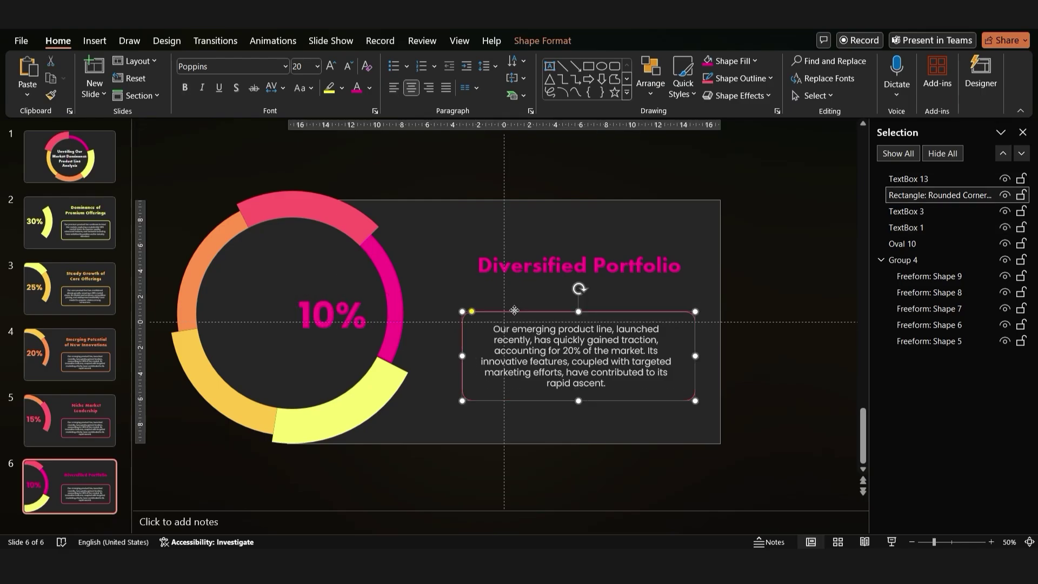
{"action": "left_click", "coordinate": [583, 346]}
{"action": "key", "text": "ctrl+a"}
{"action": "type", "text": "The remaining 10% of our business comes from a diverse range of other products and services. While individually smaller, they collectively contribute to our overall market presence and offer additional revenue streams."}
- Apply the Morph transition to all six slides
{"action": "left_click", "coordinate": [51, 174]}
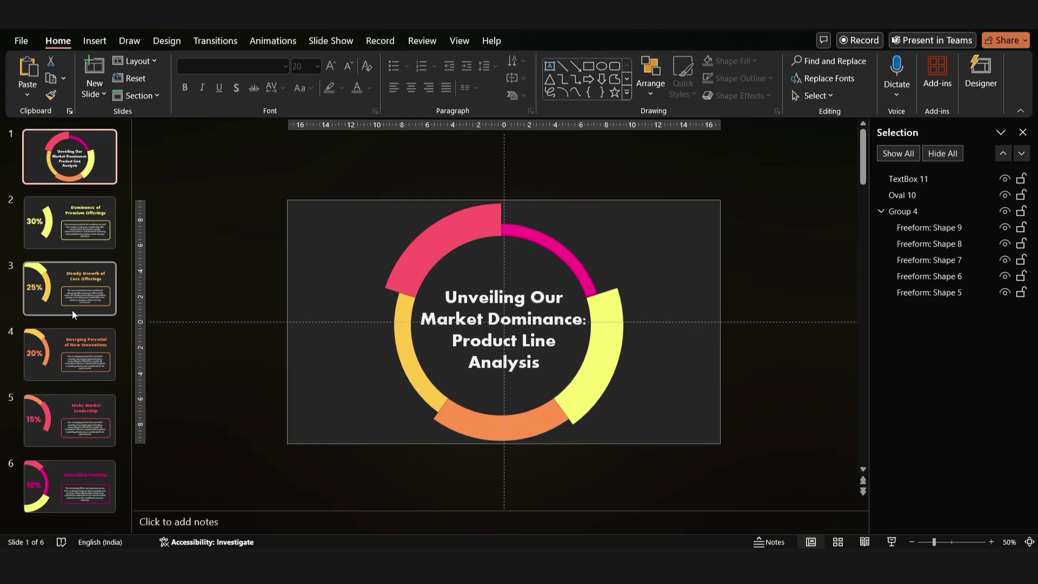
{"action": "left_click", "coordinate": [50, 492], "text": "shift"}
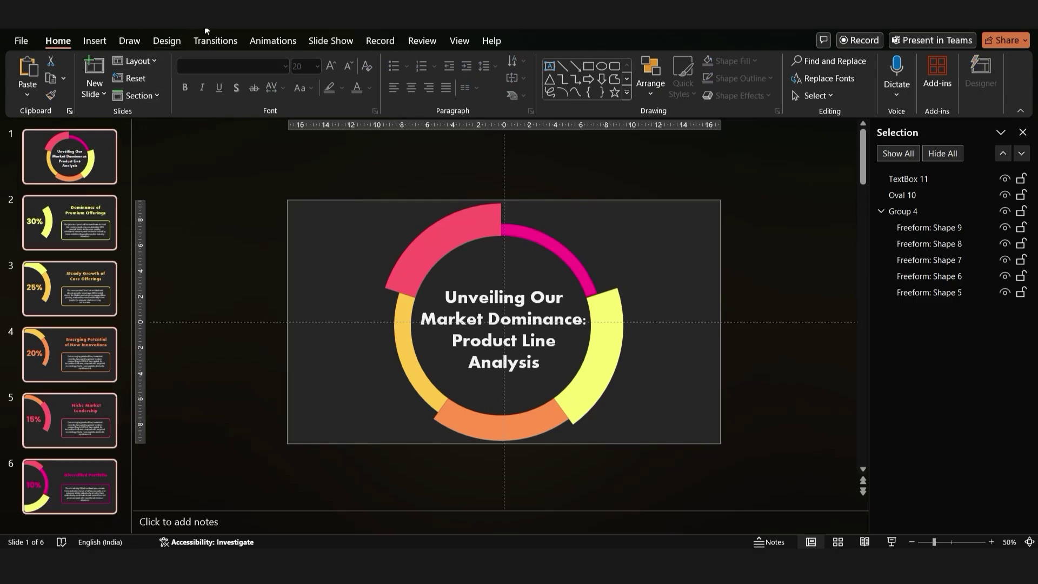
{"action": "left_click", "coordinate": [215, 40]}
{"action": "left_click", "coordinate": [139, 78]}
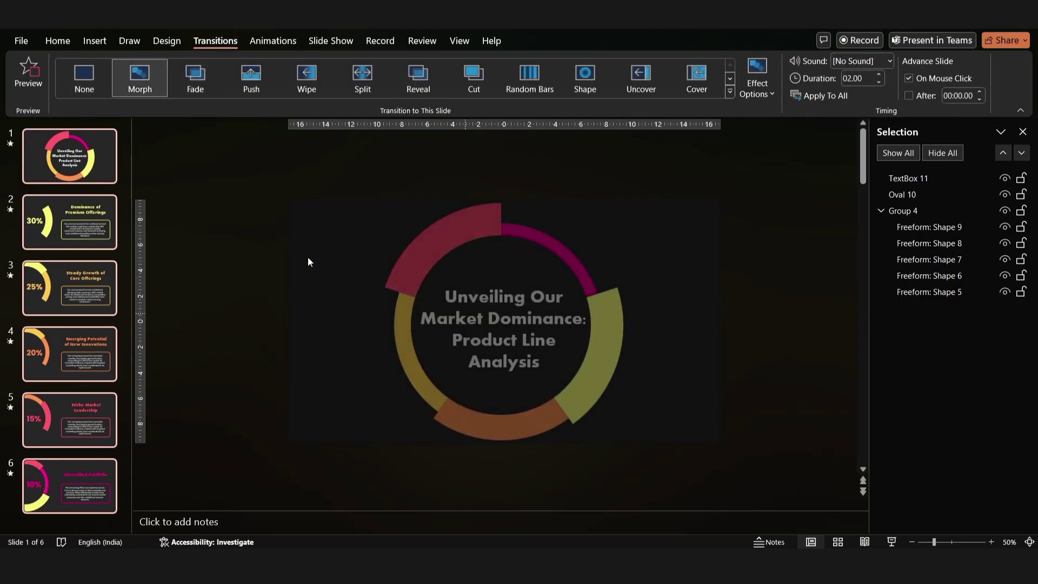
- Add a Fade animation starting After Previous to the heading, rounded rectangle and paragraph on slide 2
{"action": "left_click", "coordinate": [20, 233]}
{"action": "left_click", "coordinate": [597, 274]}
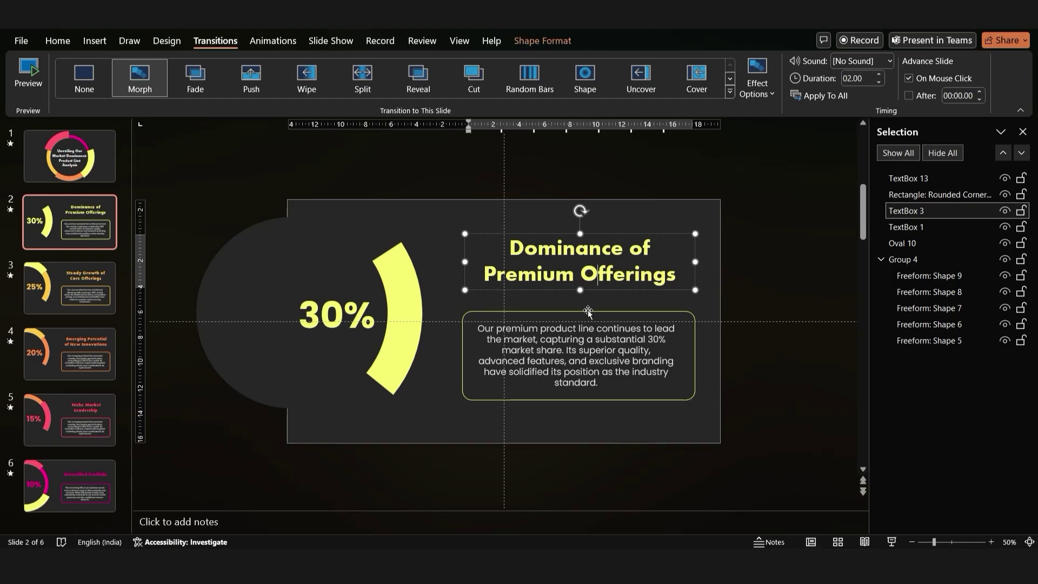
{"action": "left_click", "coordinate": [588, 313], "text": "shift"}
{"action": "left_click", "coordinate": [576, 327], "text": "shift"}
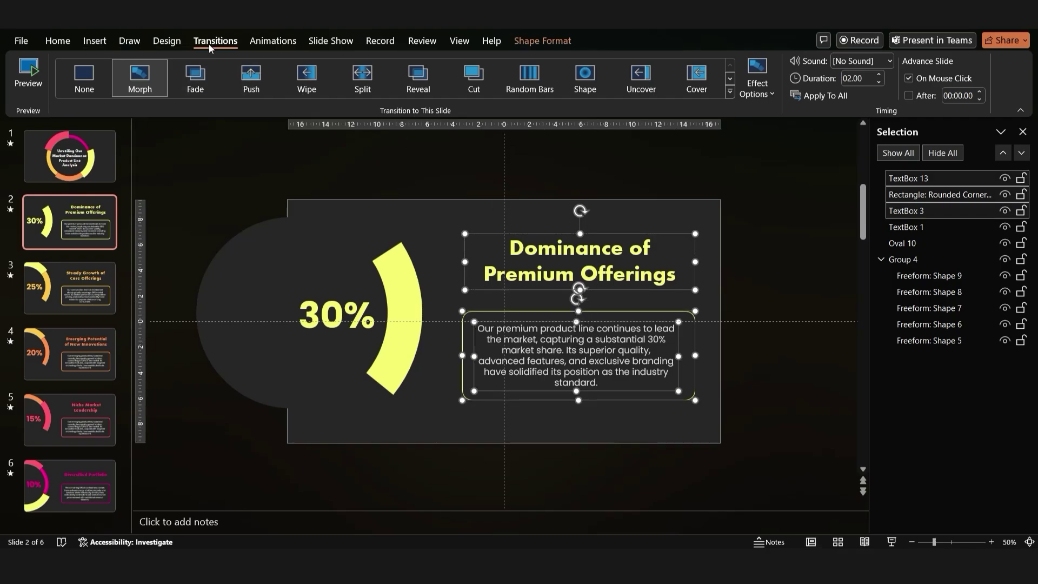
{"action": "left_click", "coordinate": [273, 41]}
{"action": "left_click", "coordinate": [198, 79]}
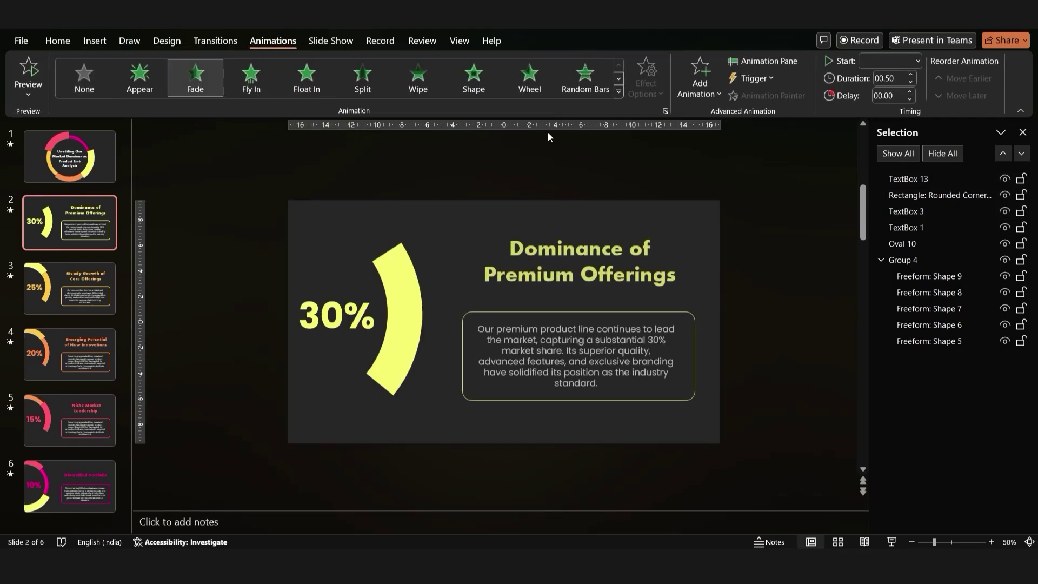
{"action": "left_click", "coordinate": [886, 109]}
- Add a Fade animation starting After Previous to the heading, rounded rectangle and paragraph on slide 3
{"action": "left_click", "coordinate": [69, 296]}
{"action": "left_click", "coordinate": [520, 275]}
{"action": "left_click", "coordinate": [526, 312], "text": "shift"}
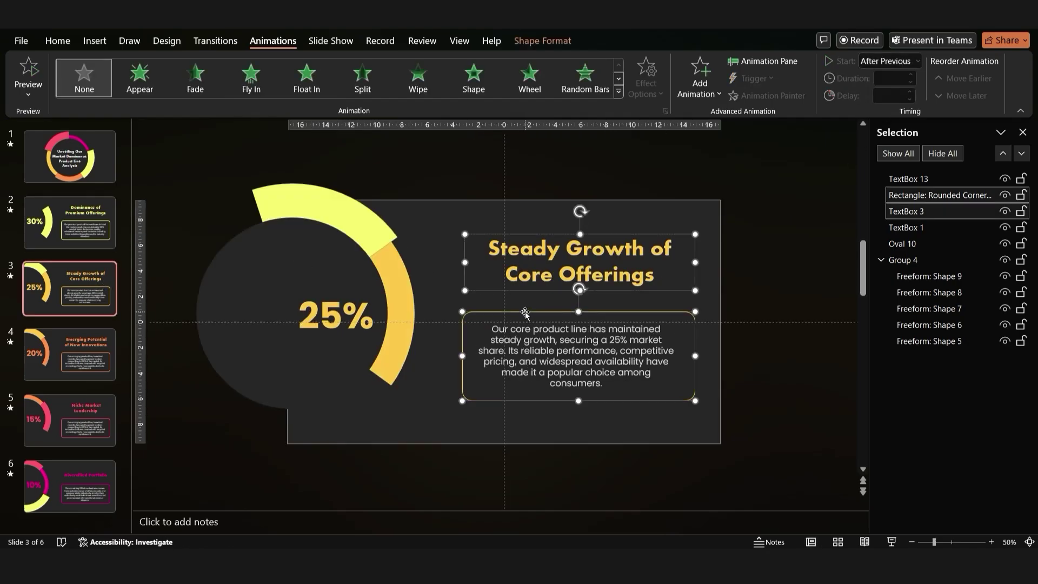
{"action": "left_click", "coordinate": [514, 334], "text": "shift"}
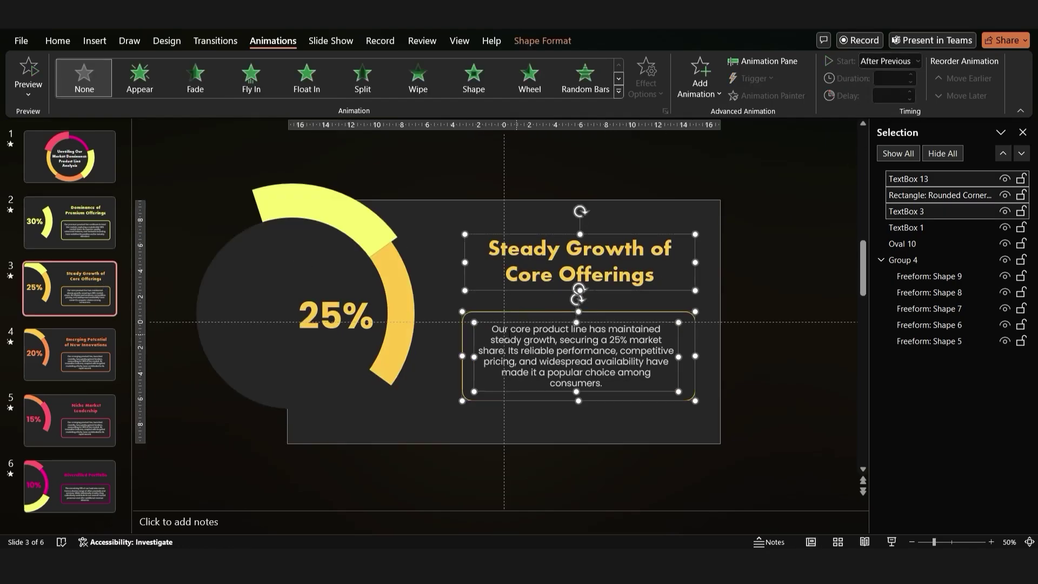
{"action": "left_click", "coordinate": [197, 81]}
{"action": "left_click", "coordinate": [898, 61]}
{"action": "left_click", "coordinate": [898, 113]}
- Add a Fade animation starting After Previous to the heading, rounded rectangle and paragraph on slide 4
{"action": "left_click", "coordinate": [70, 354]}
{"action": "left_click", "coordinate": [527, 276]}
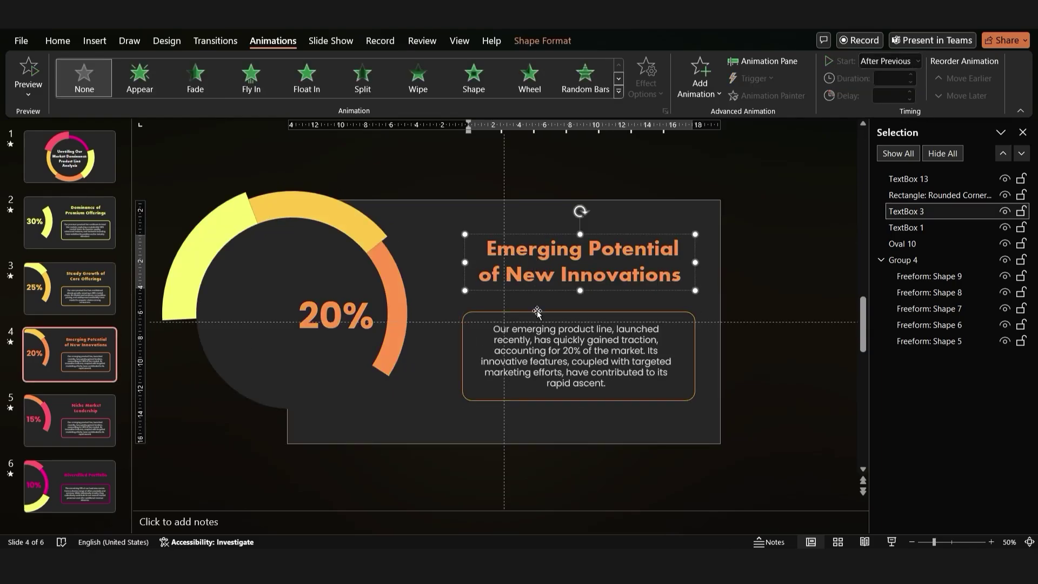
{"action": "left_click", "coordinate": [537, 312], "text": "shift"}
{"action": "left_click", "coordinate": [533, 335], "text": "shift"}
{"action": "left_click", "coordinate": [195, 78]}
{"action": "left_click", "coordinate": [908, 61]}
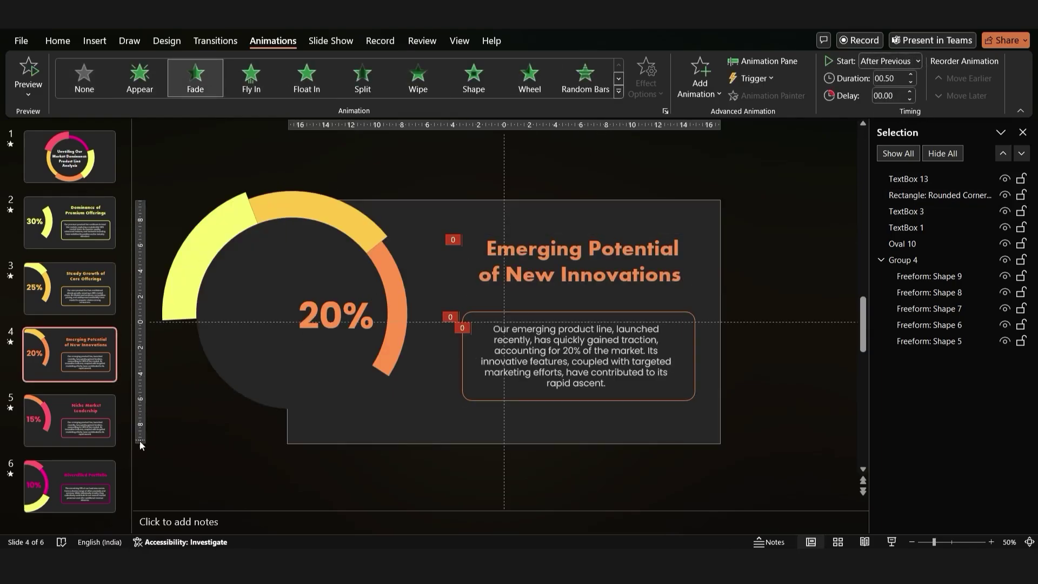
- Add a Fade animation starting After Previous to the heading, rounded rectangle and paragraph on slide 5
{"action": "key", "text": "Page_Down"}
{"action": "left_click", "coordinate": [576, 357]}
{"action": "key", "text": "shift+Up"}
{"action": "key", "text": "shift+Up"}
{"action": "left_click", "coordinate": [195, 78]}
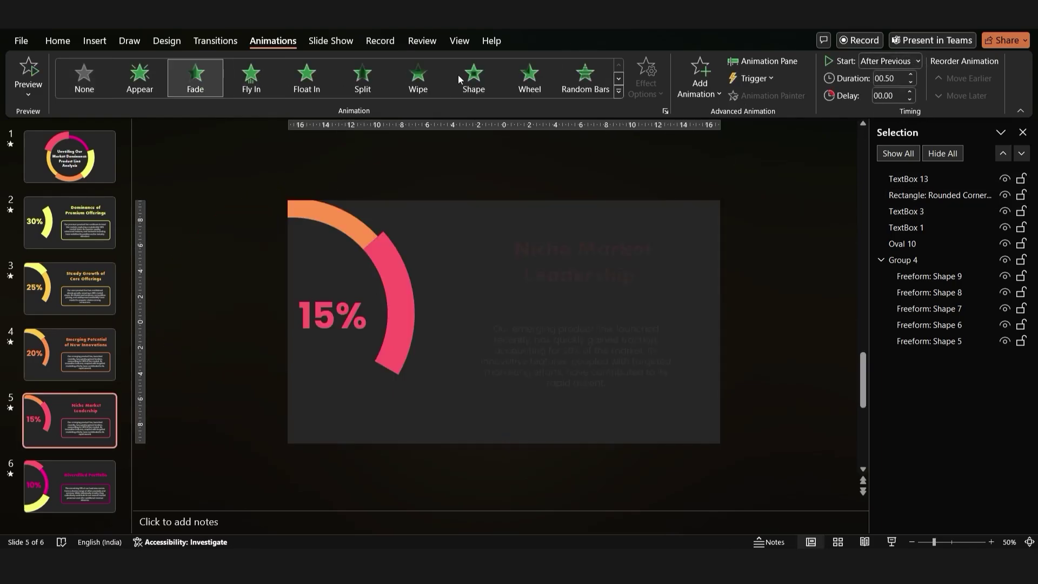
{"action": "left_click", "coordinate": [897, 61]}
{"action": "left_click", "coordinate": [895, 116]}
- Add a Fade animation starting After Previous to the heading, rounded rectangle and paragraph on slide 6, and return to slide 1
{"action": "left_click", "coordinate": [32, 494]}
{"action": "left_click", "coordinate": [527, 270]}
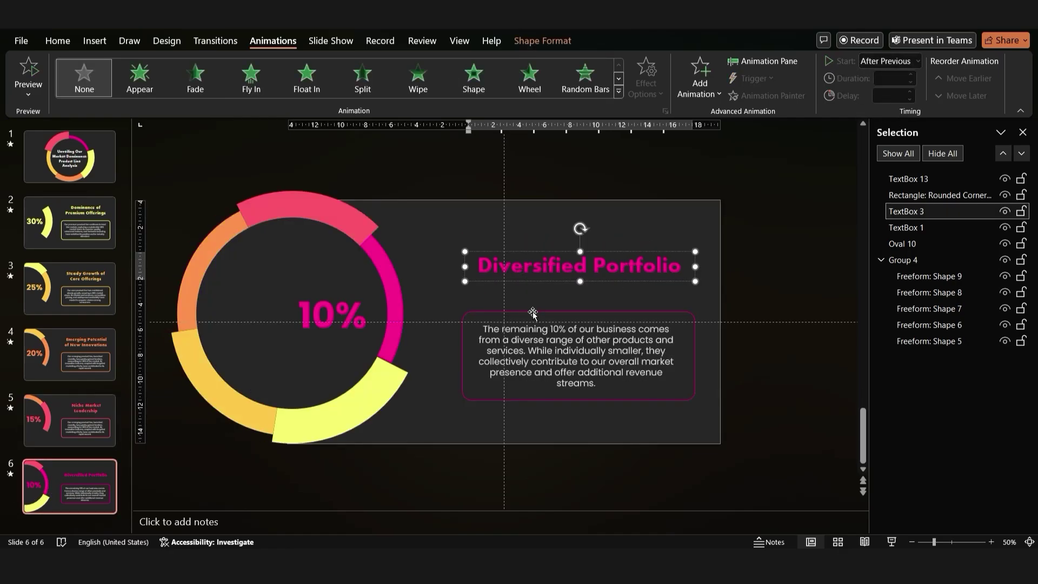
{"action": "key", "text": "shift+Up"}
{"action": "key", "text": "shift+Up"}
{"action": "left_click", "coordinate": [195, 79]}
{"action": "left_click", "coordinate": [890, 61]}
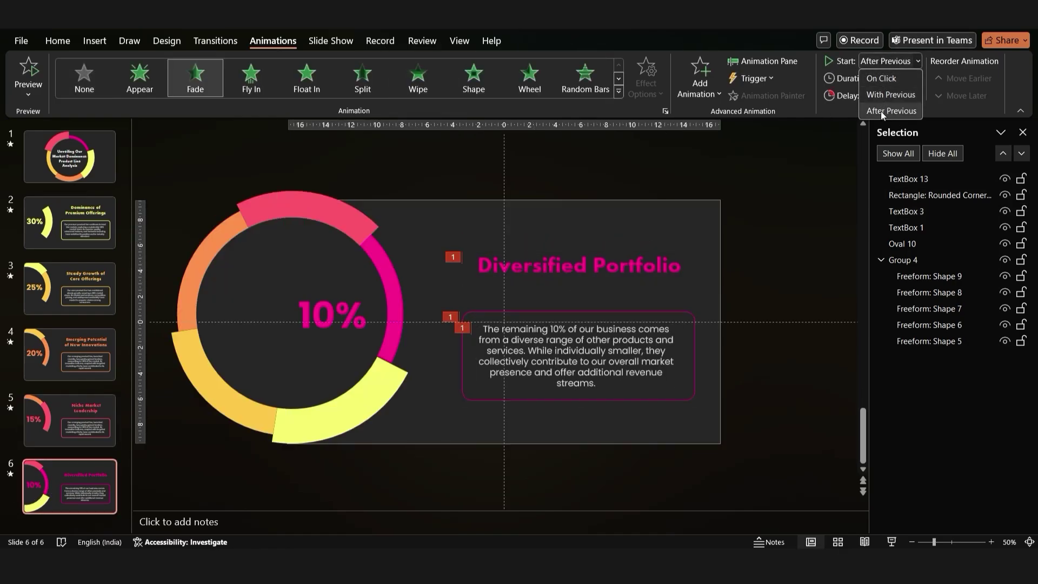
{"action": "left_click", "coordinate": [72, 172]}
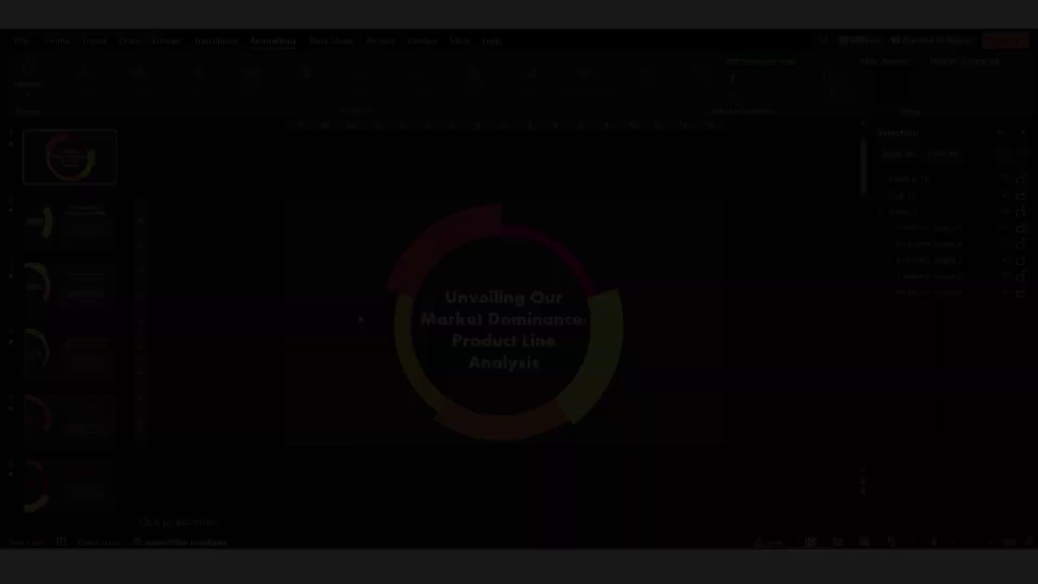